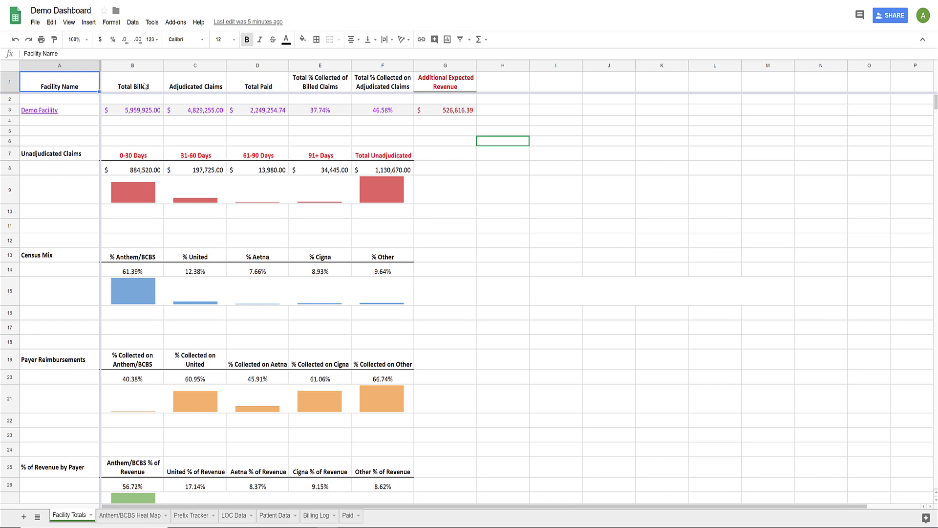
# Step: Examine Demo Facility's Total Billed, Adjudicated Claims and Total Paid figures alongside the Total Unadjudicated amount
pyautogui.click(151, 114)
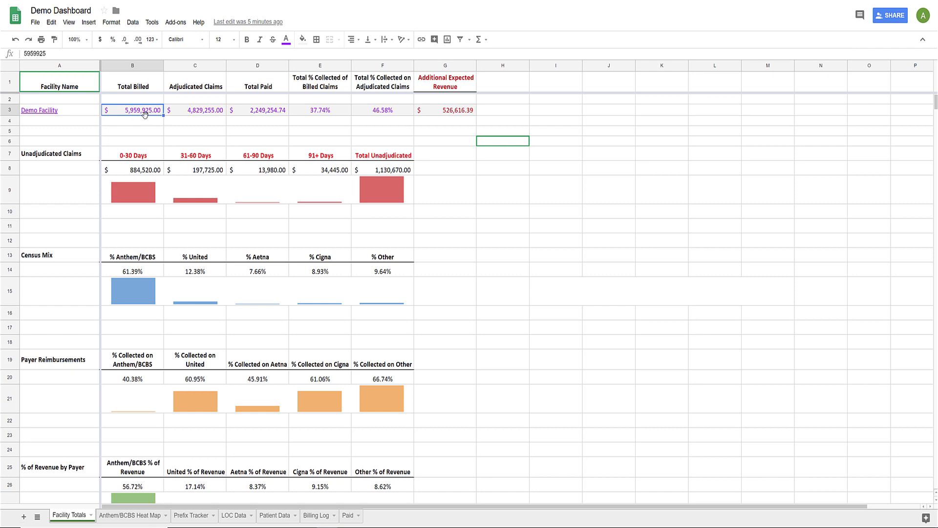
pyautogui.click(185, 115)
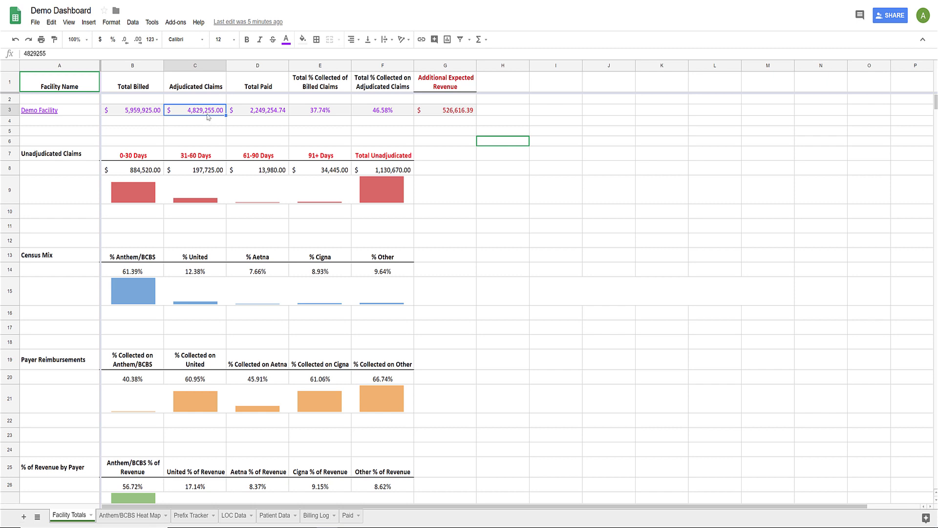
pyautogui.click(381, 190)
pyautogui.click(410, 166)
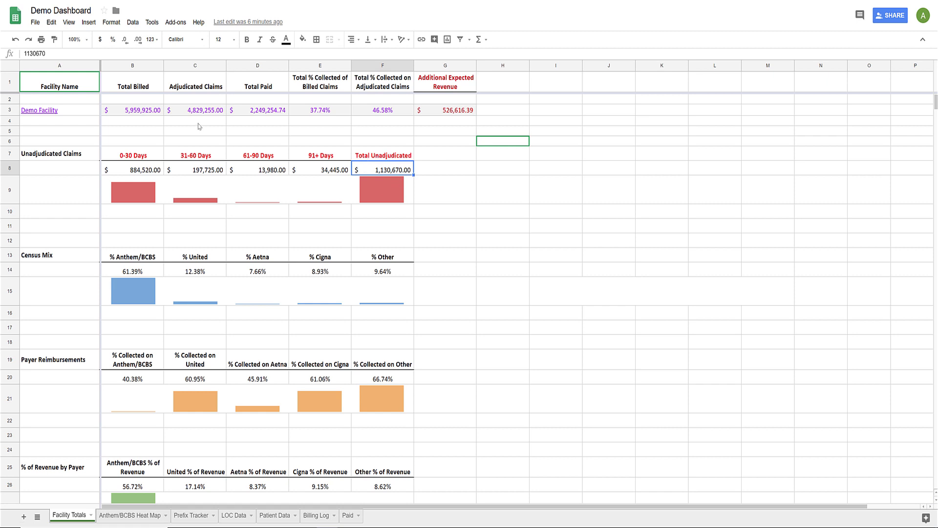
pyautogui.click(155, 116)
pyautogui.click(207, 114)
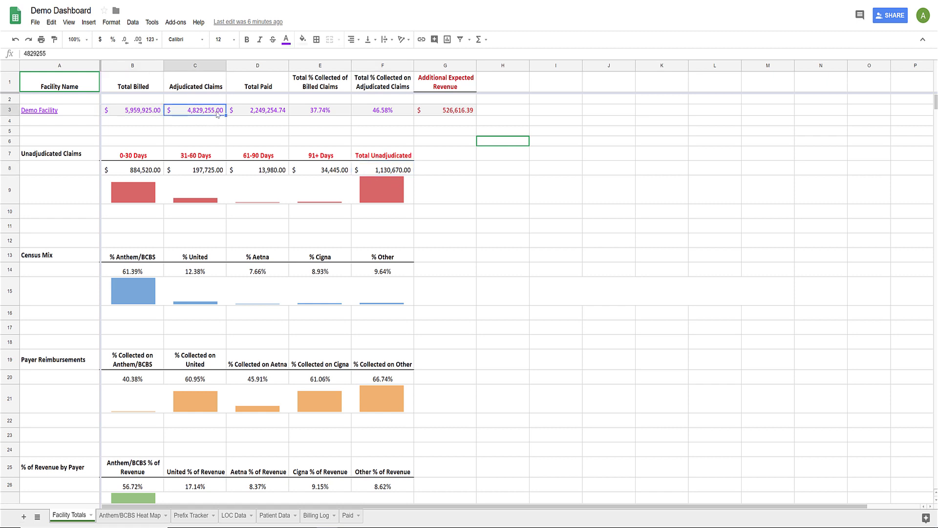
pyautogui.click(265, 117)
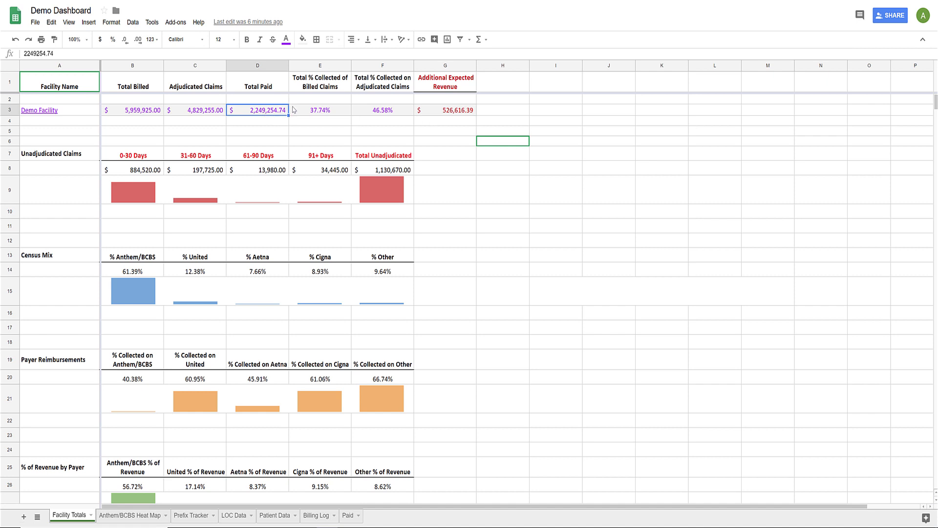
# Step: Compare the Total % Collected of Billed Claims with Demo Facility's Total Paid and Total Billed amounts
pyautogui.click(325, 117)
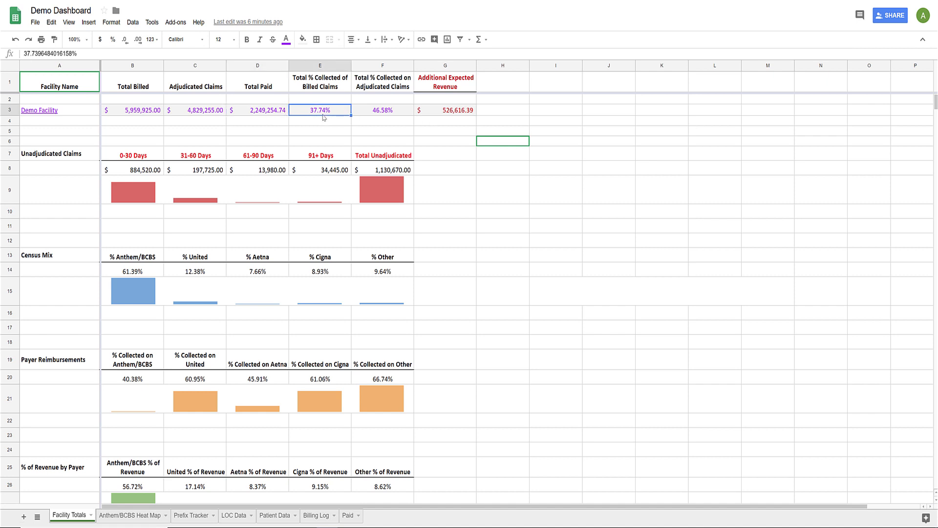
pyautogui.click(260, 112)
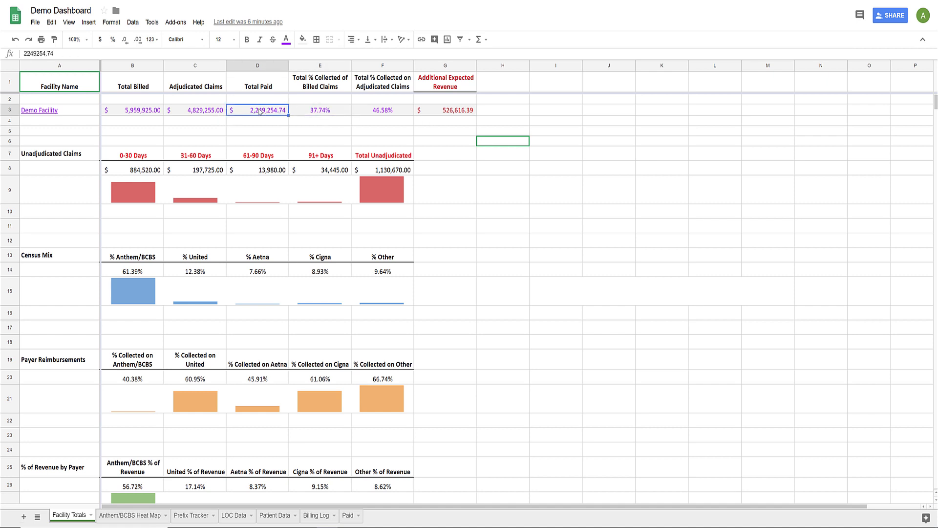
pyautogui.click(148, 114)
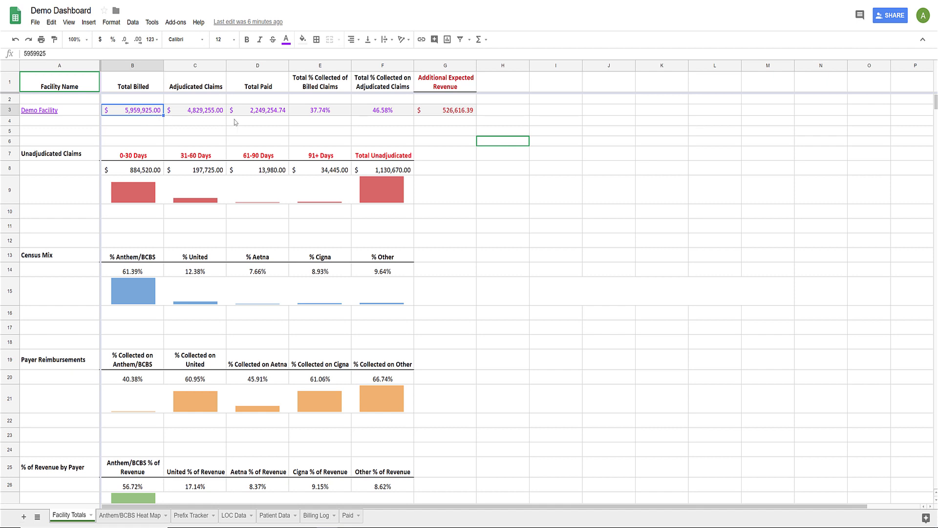
# Step: Examine the Total % Collected on Adjudicated Claims and Additional Expected Revenue in relation to the Total Unadjudicated claims
pyautogui.click(372, 116)
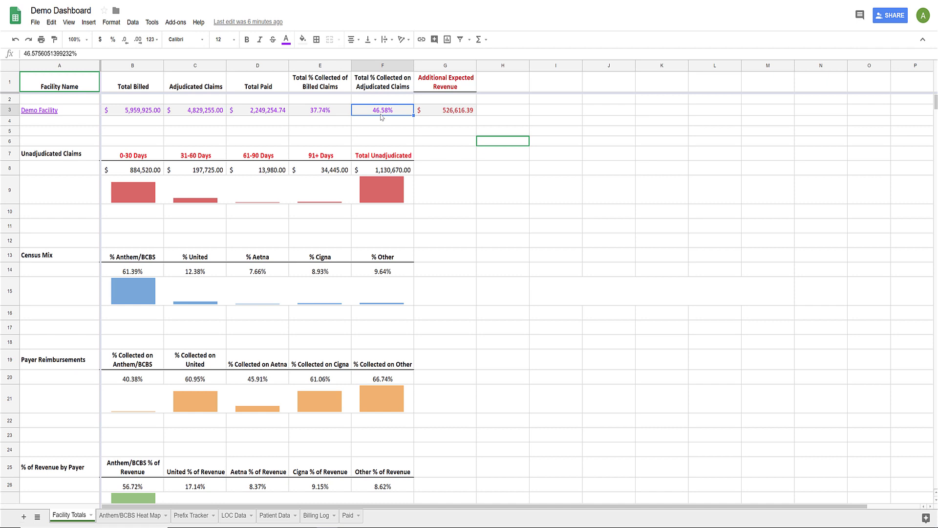
pyautogui.click(440, 114)
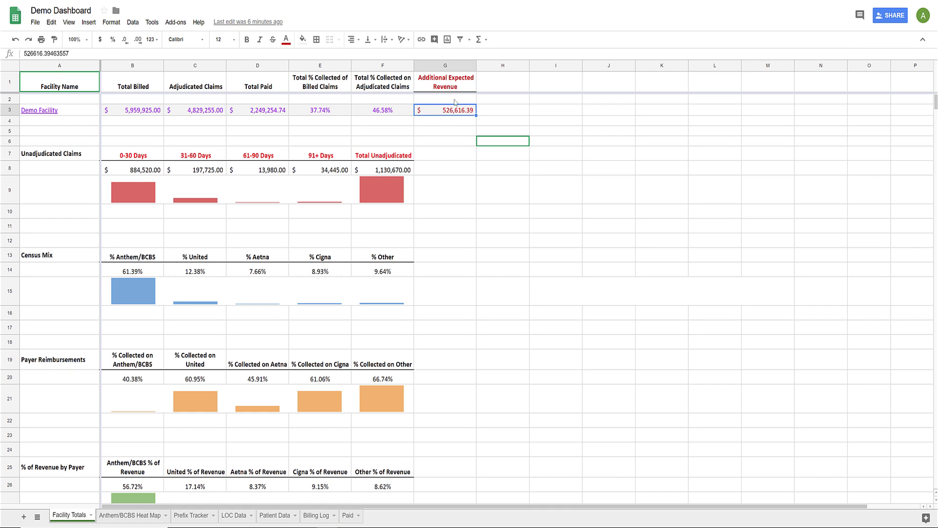
pyautogui.click(396, 115)
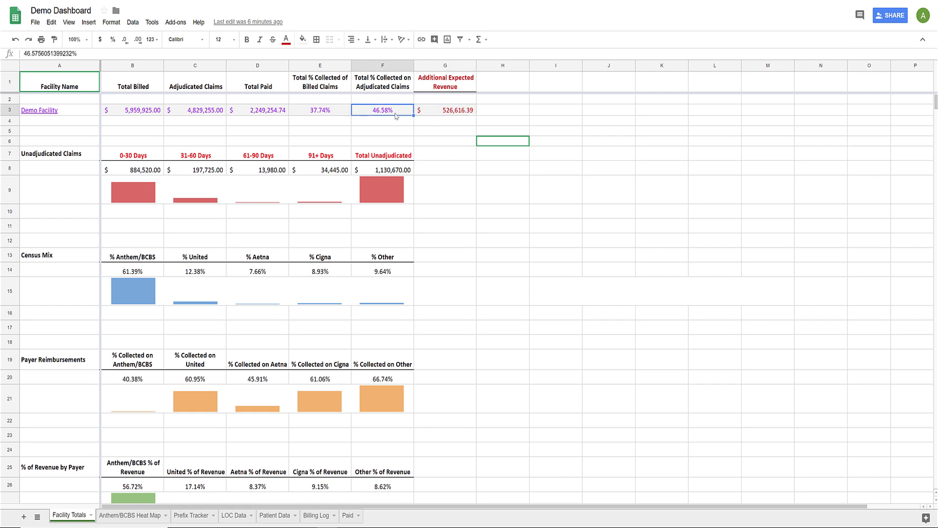
pyautogui.click(389, 194)
pyautogui.click(465, 116)
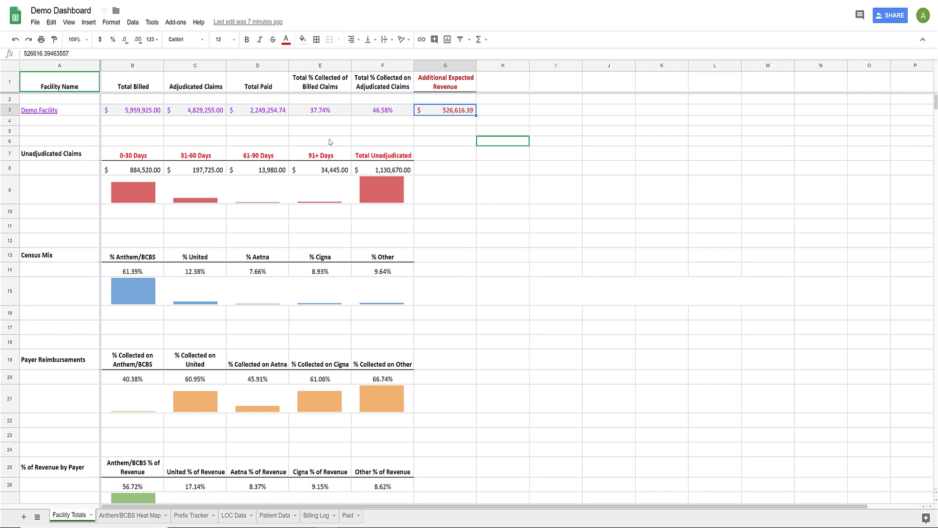
# Step: Review the Unadjudicated Claims section and its column chart of amounts by age bracket
pyautogui.click(43, 157)
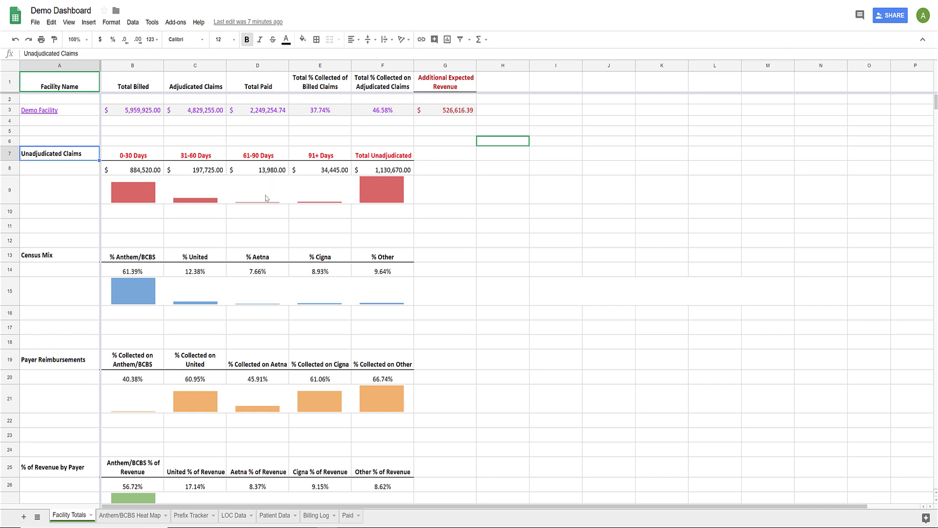
pyautogui.click(141, 193)
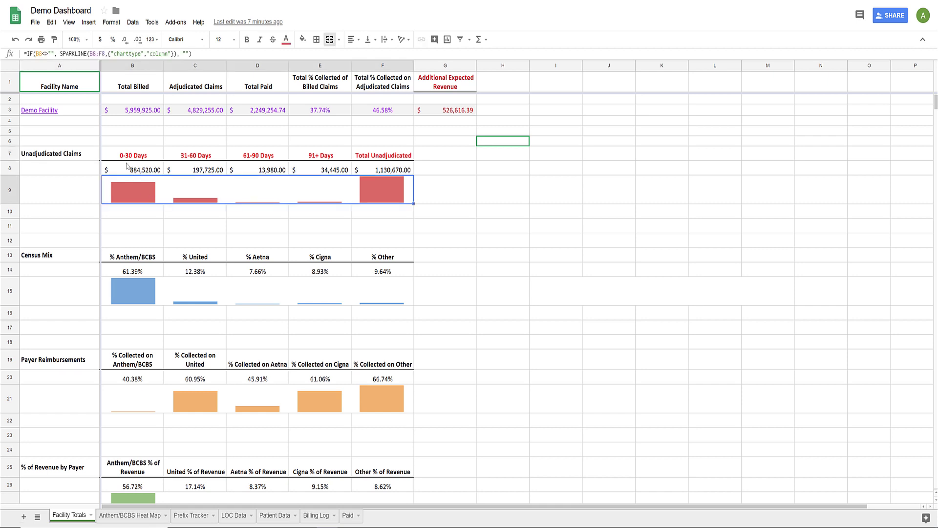
pyautogui.click(179, 132)
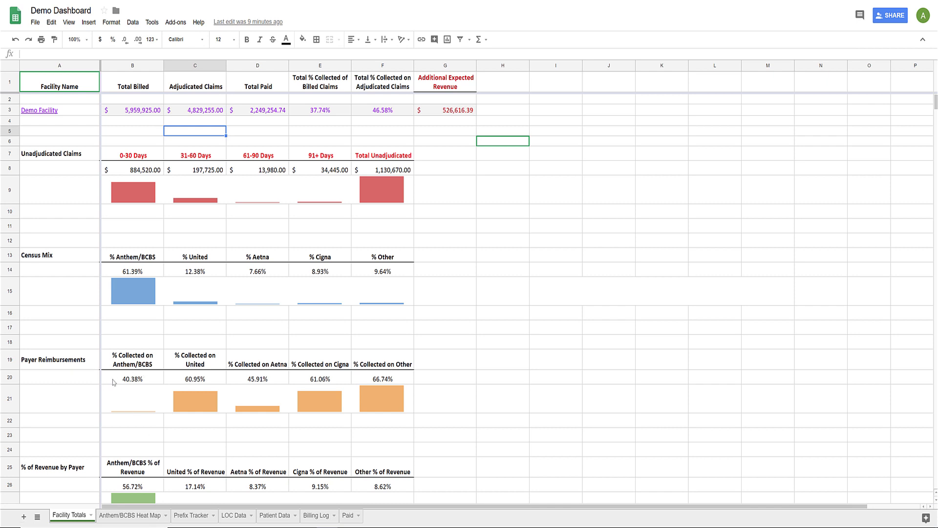
# Step: Examine the Payer Reimbursements section, comparing the percentage collected on Anthem/BCBS with that on United
pyautogui.click(142, 380)
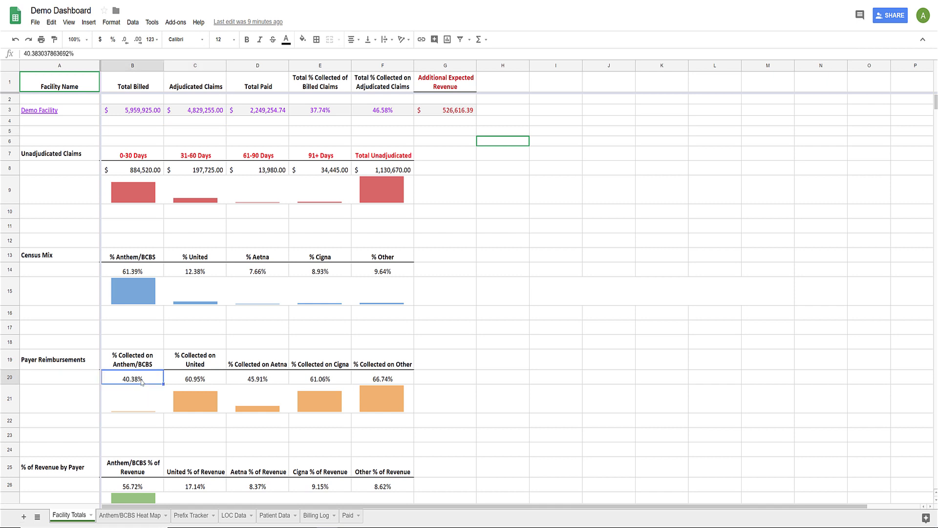
pyautogui.click(190, 333)
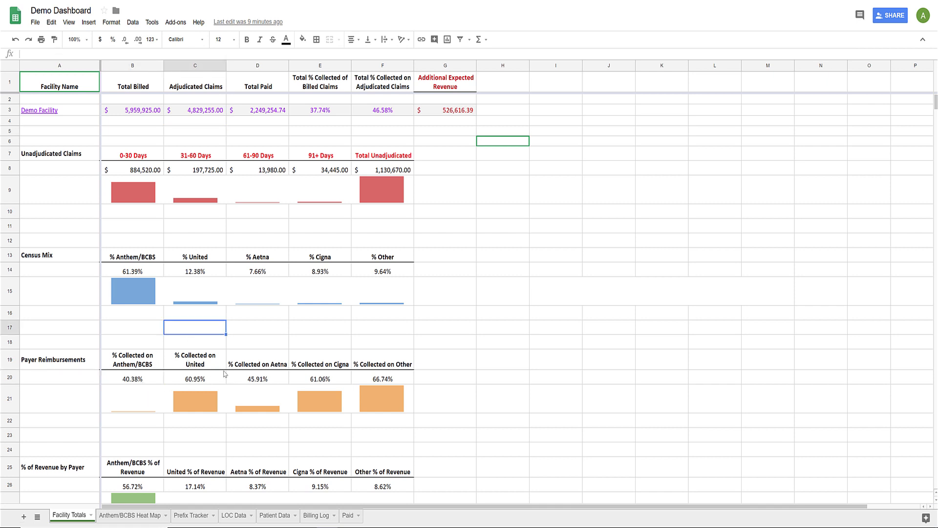
pyautogui.click(196, 366)
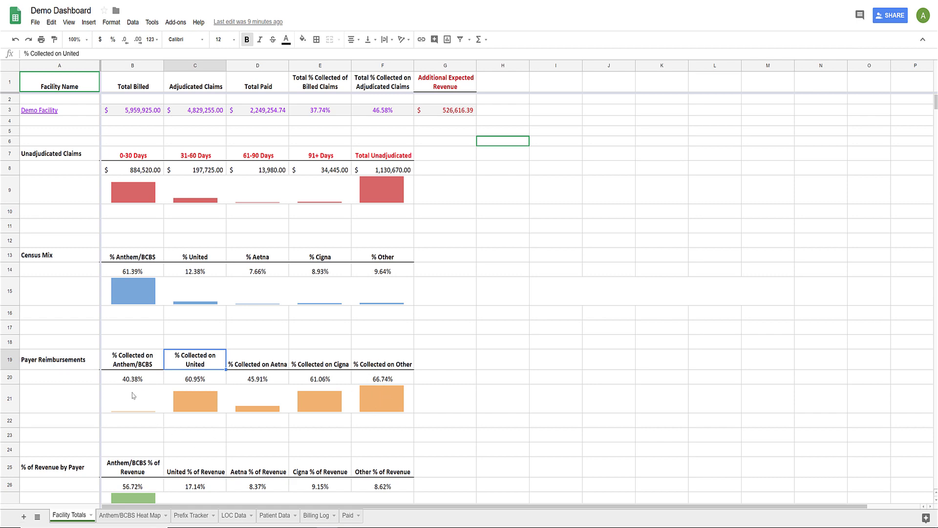
# Step: Compare United's share in the Census Mix with its % of Revenue by Payer and its Payer Reimbursements rate
pyautogui.scroll(-1, 147, 396)
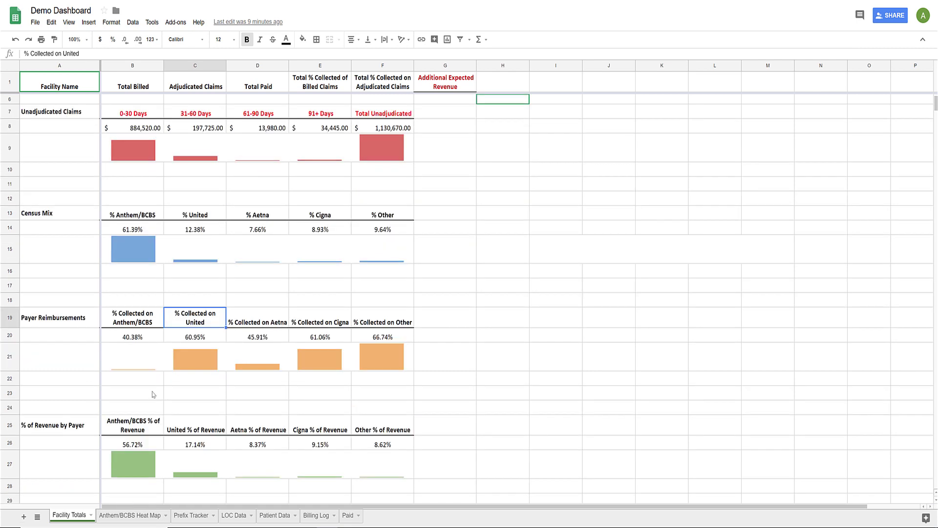
pyautogui.scroll(1, 149, 396)
pyautogui.scroll(-1, 147, 396)
pyautogui.click(199, 219)
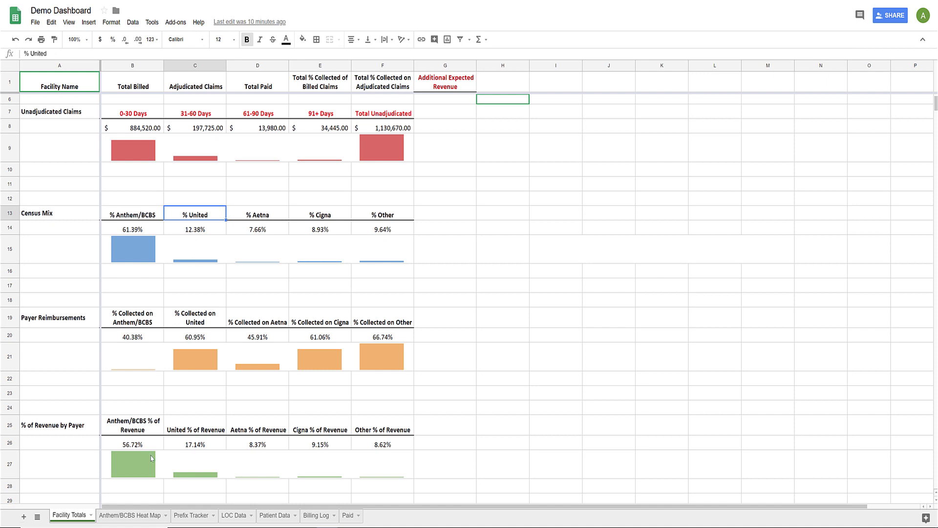
pyautogui.click(212, 457)
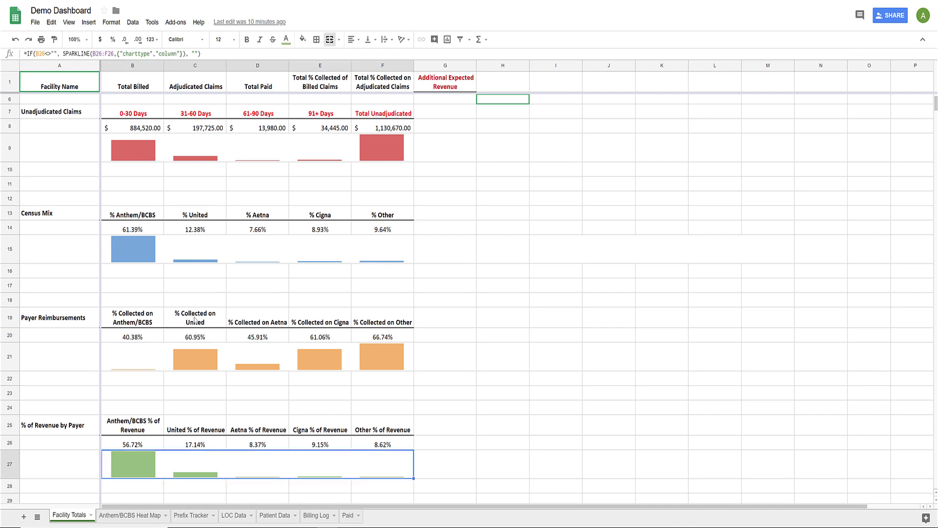
pyautogui.click(209, 325)
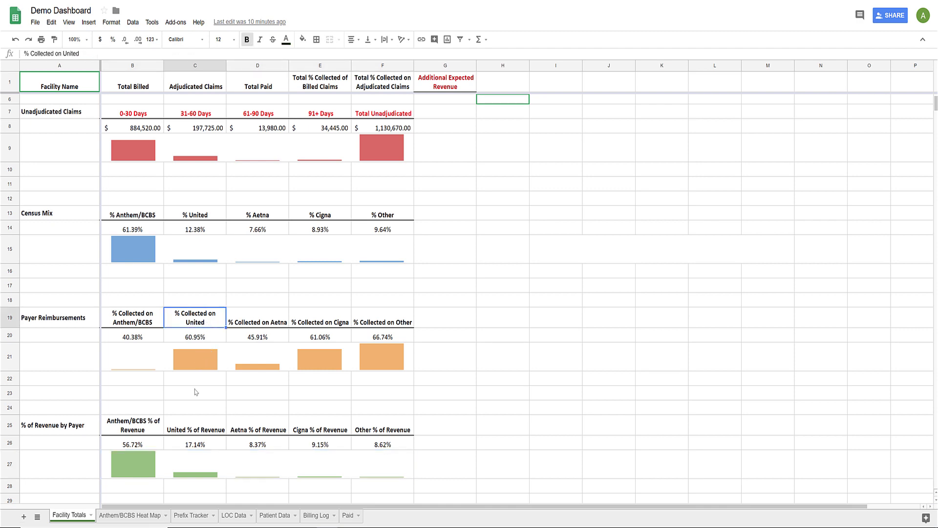
# Step: Review the Avg Reimbursement Time in days per payer against the other Facility Totals sections
pyautogui.scroll(-2, 232, 373)
pyautogui.scroll(-2, 232, 373)
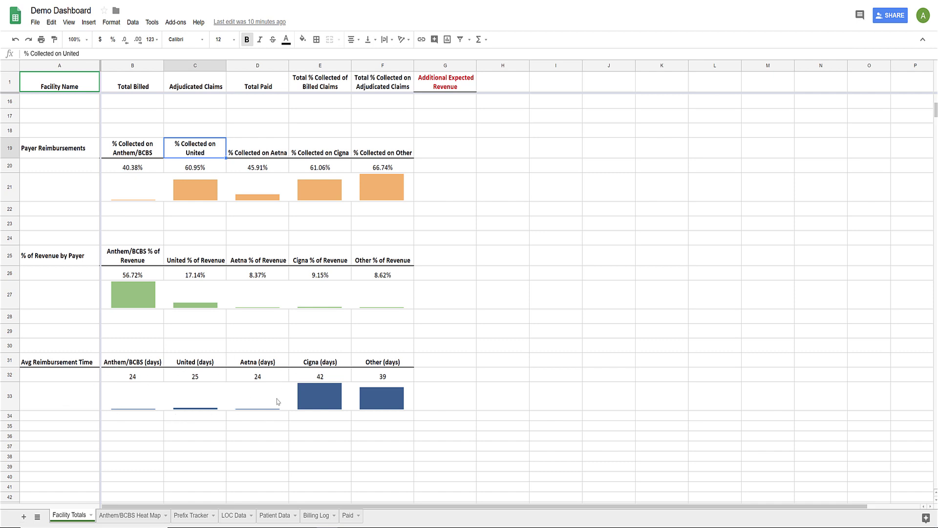
pyautogui.scroll(4, 277, 402)
pyautogui.scroll(-4, 277, 402)
pyautogui.scroll(5, 273, 403)
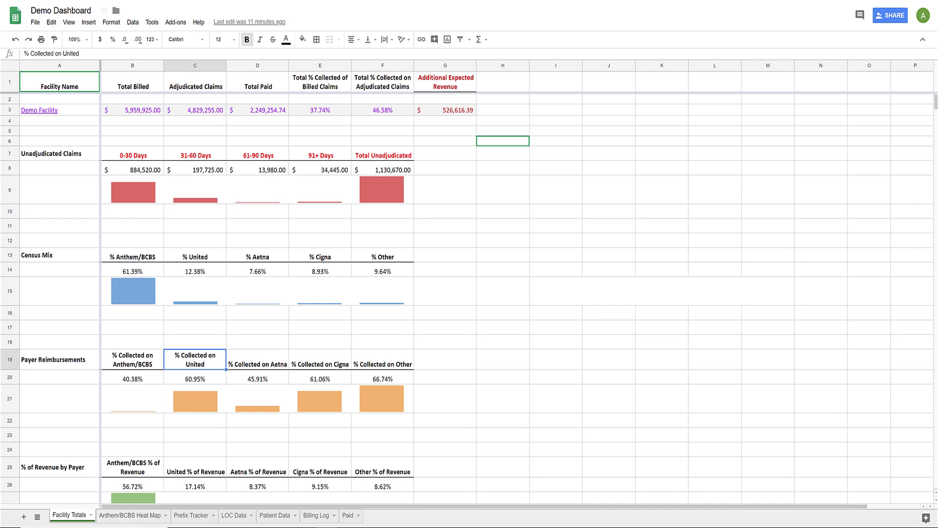
# Step: Open the Anthem/BCBS Heat Map sheet and inspect individual states' percentages on the Demo Facility map, including Texas and Wyoming
pyautogui.click(126, 516)
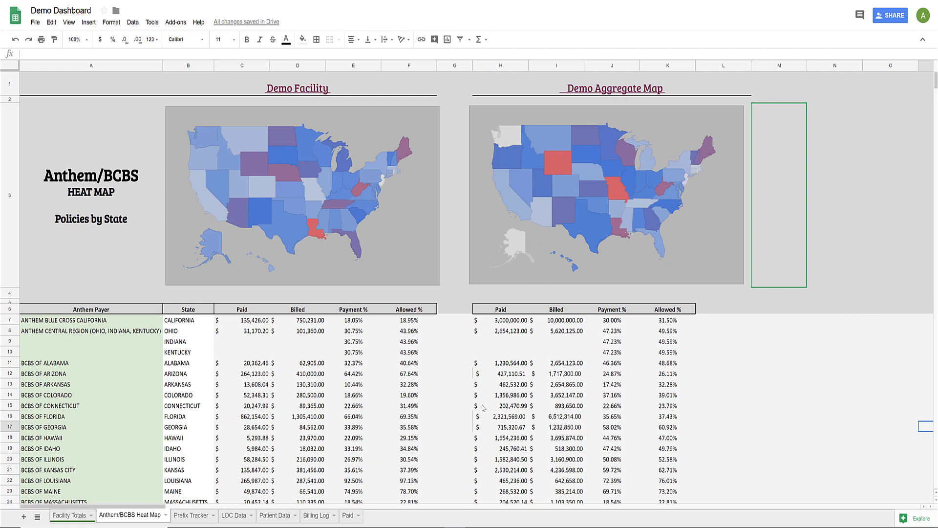
pyautogui.click(266, 180)
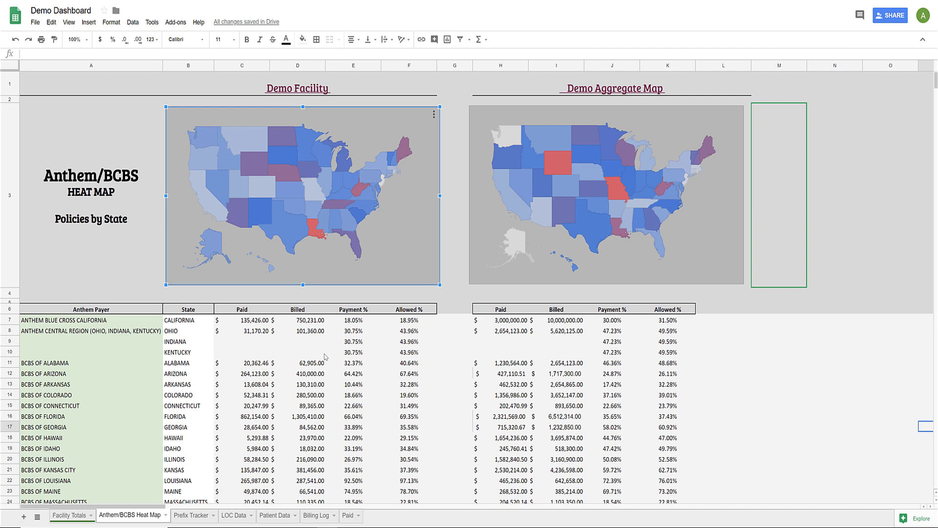
pyautogui.moveTo(299, 241)
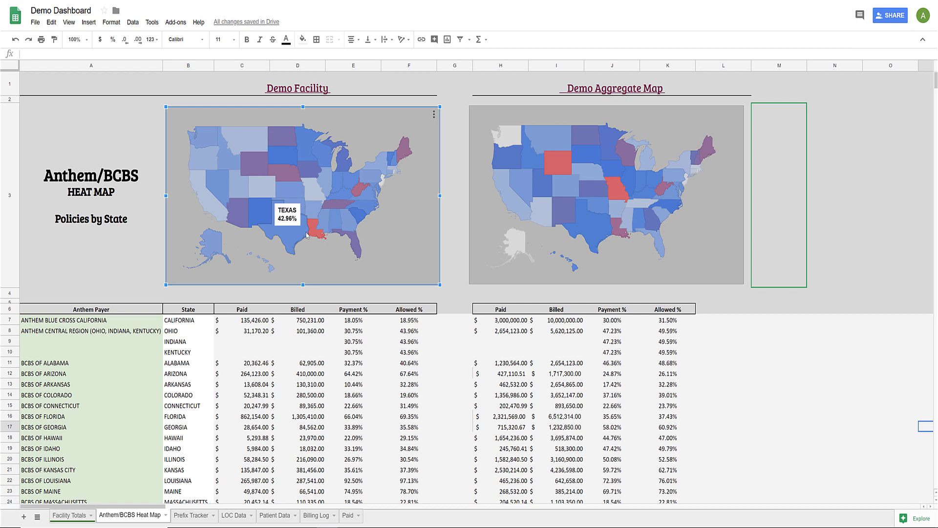
pyautogui.moveTo(222, 195)
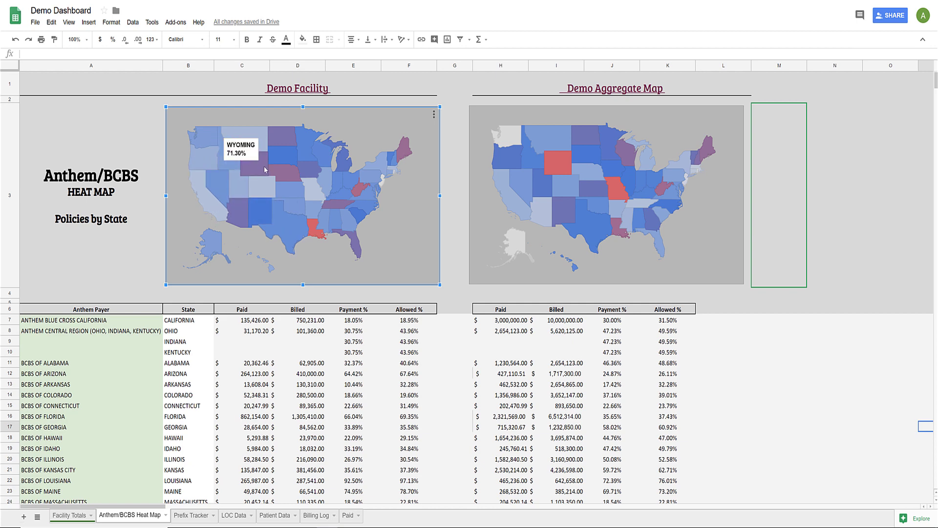
pyautogui.moveTo(322, 170)
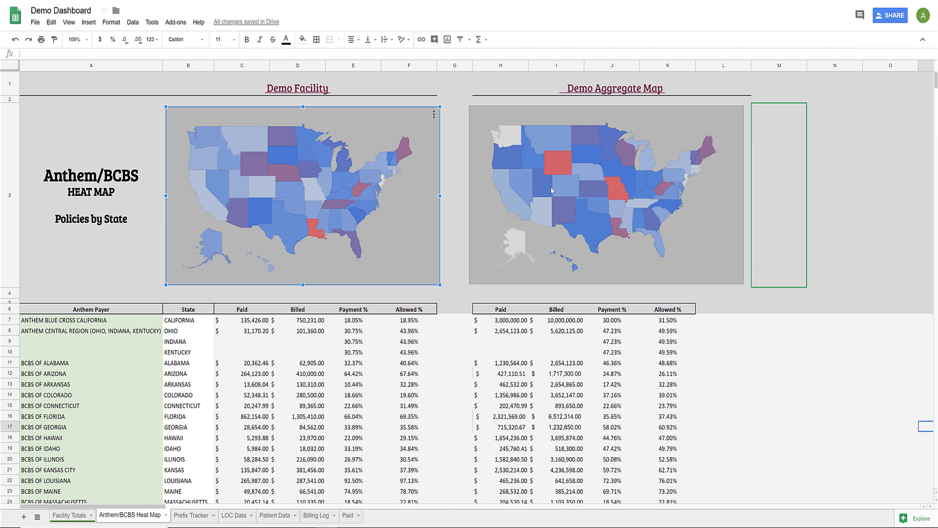
# Step: Inspect individual states' percentages on the Demo Aggregate Map, including Colorado, Illinois and Indiana
pyautogui.click(565, 186)
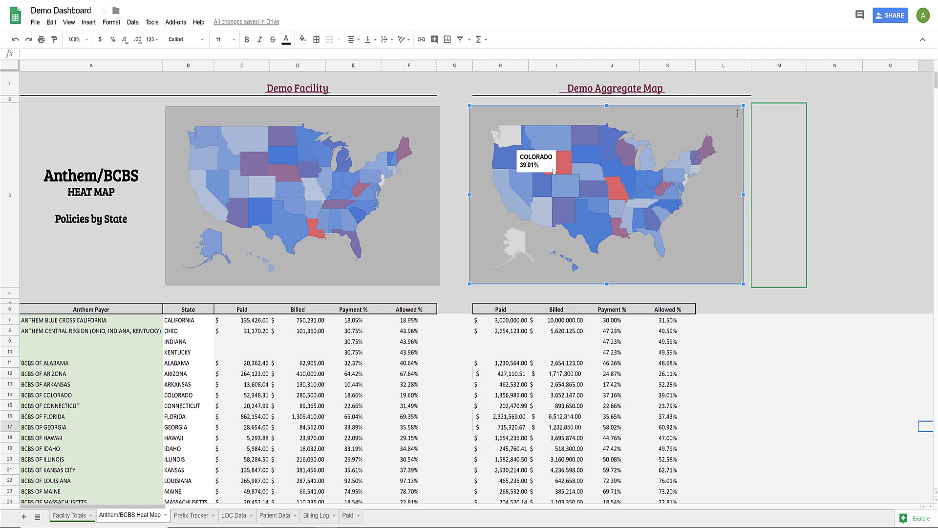
pyautogui.moveTo(589, 175)
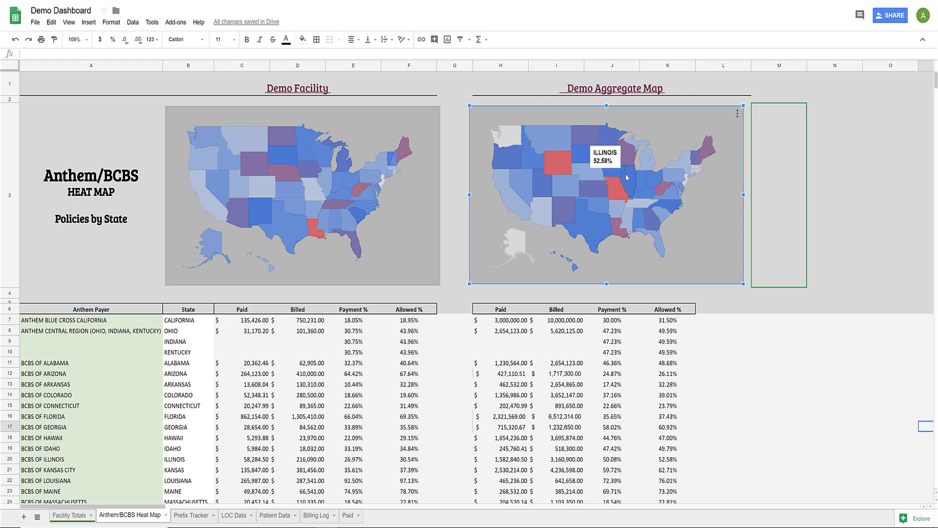
pyautogui.moveTo(613, 193)
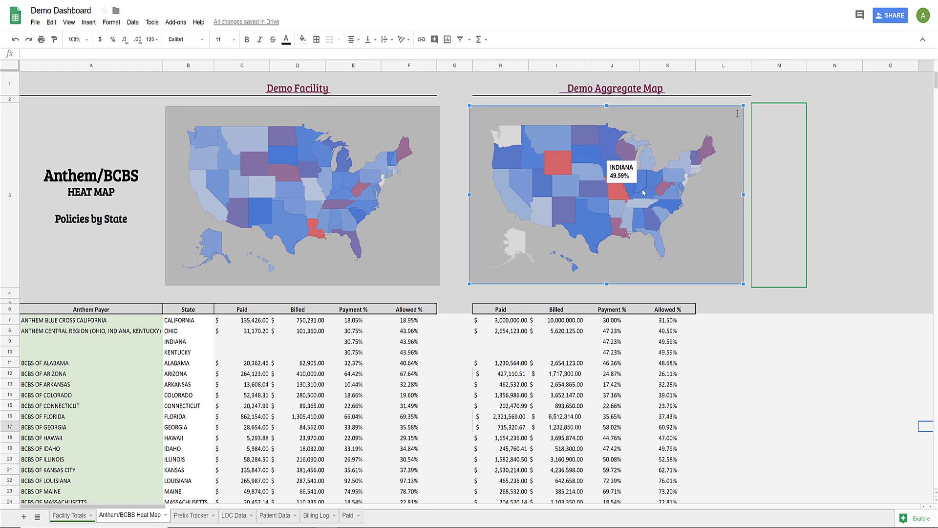
# Step: Compare the Demo Facility map with the Demo Aggregate Map and review the Anthem payer figures by state below them
pyautogui.click(334, 193)
pyautogui.moveTo(255, 170)
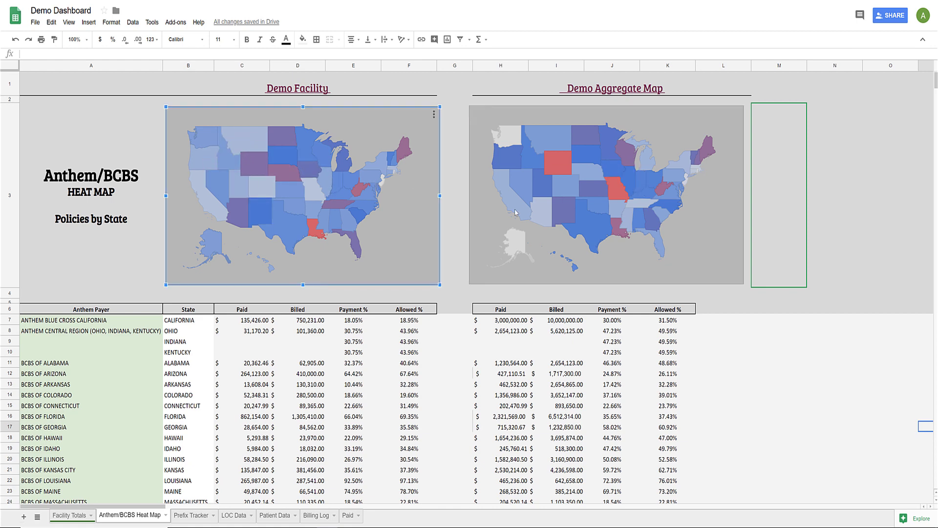
pyautogui.click(591, 209)
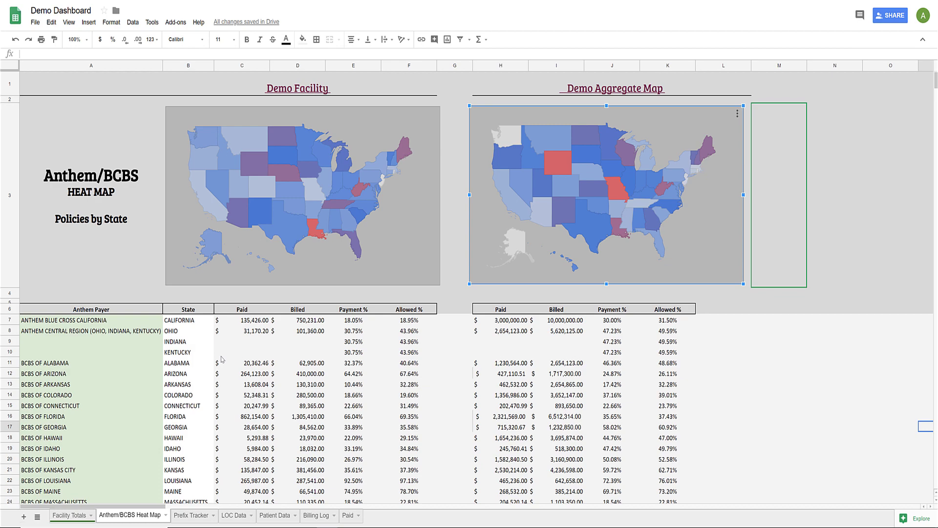
pyautogui.scroll(-7, 117, 393)
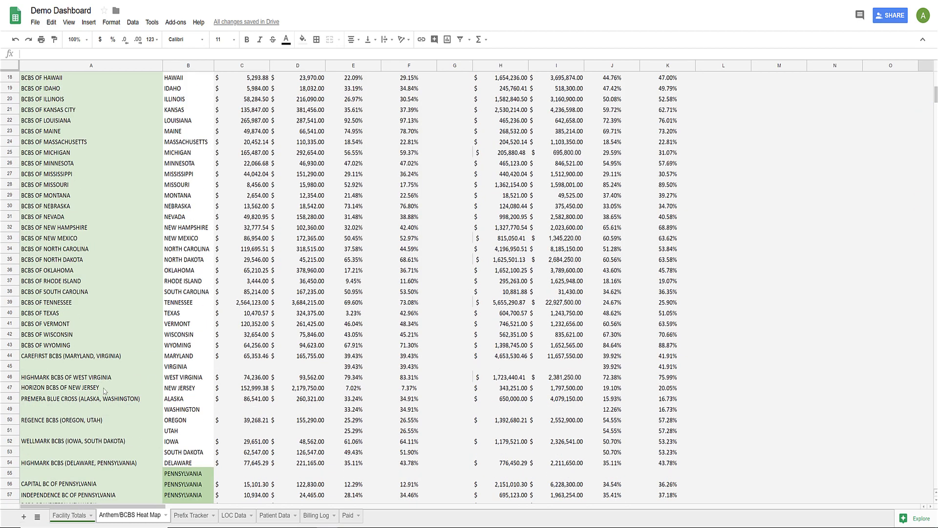
# Step: Review the Paid, Billed, Payment % and Allowed % figures for the BCBS payers by state on the heat map sheet
pyautogui.scroll(8, 103, 386)
pyautogui.scroll(-5, 108, 379)
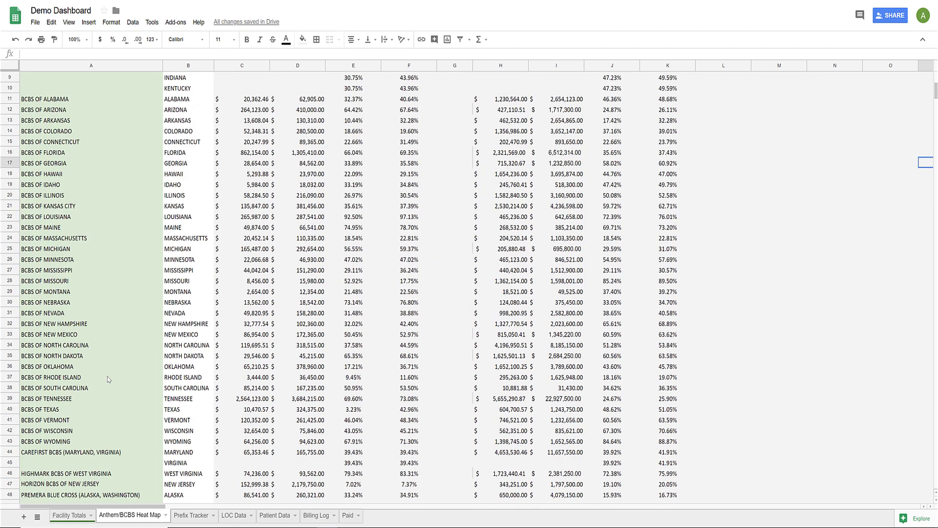
pyautogui.scroll(5, 154, 374)
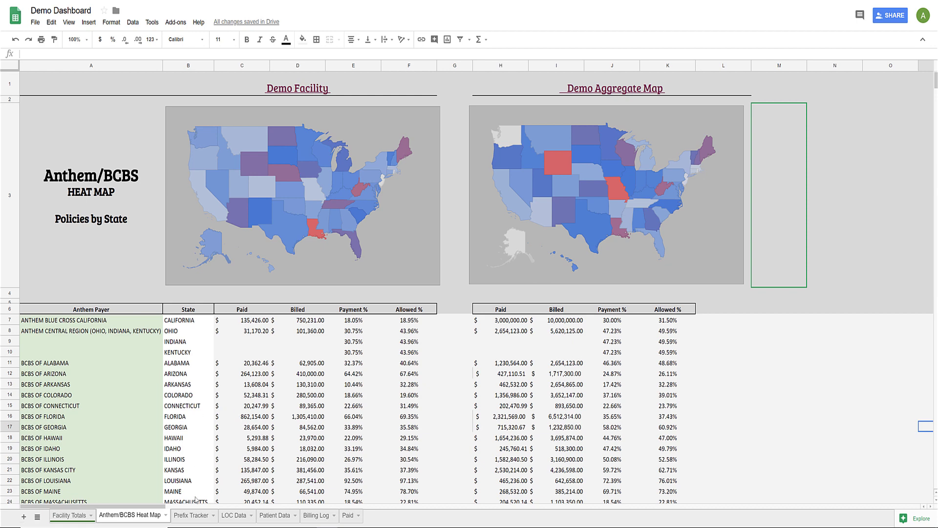
# Step: Open the Prefix Tracker sheet and examine the "sug" entries under Allowed together with the suggested pricing note
pyautogui.click(192, 516)
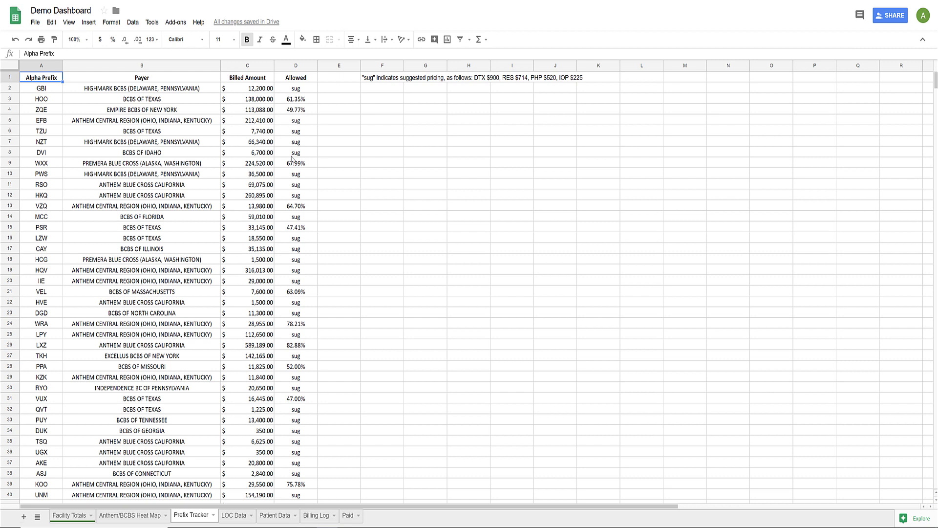
pyautogui.click(297, 136)
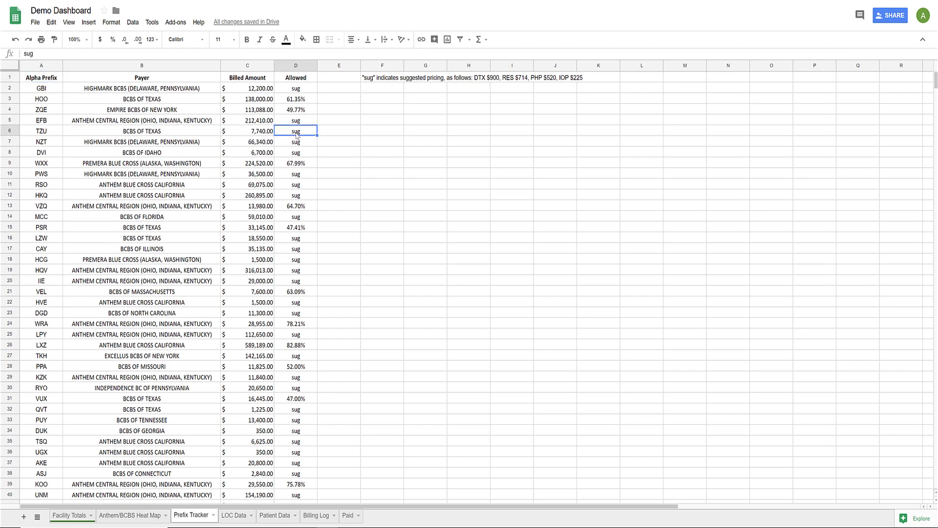
pyautogui.click(393, 80)
pyautogui.click(463, 83)
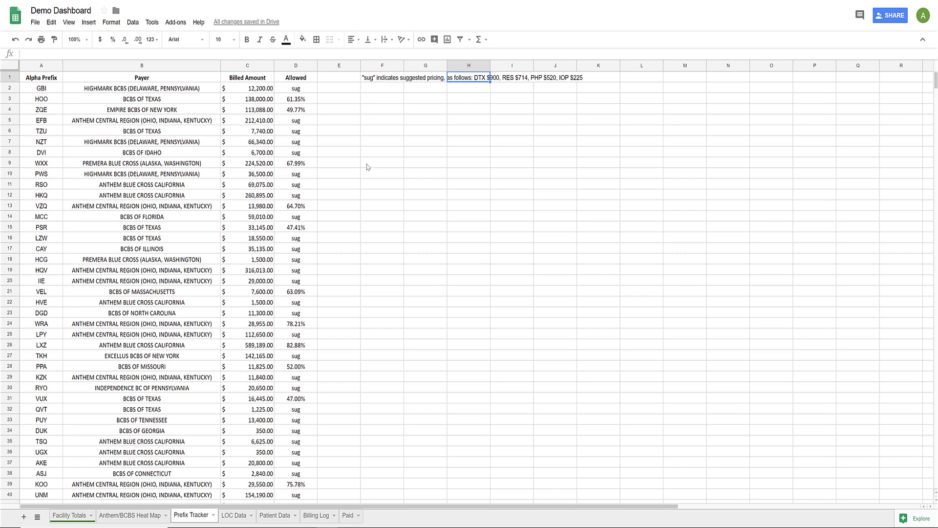
pyautogui.click(350, 167)
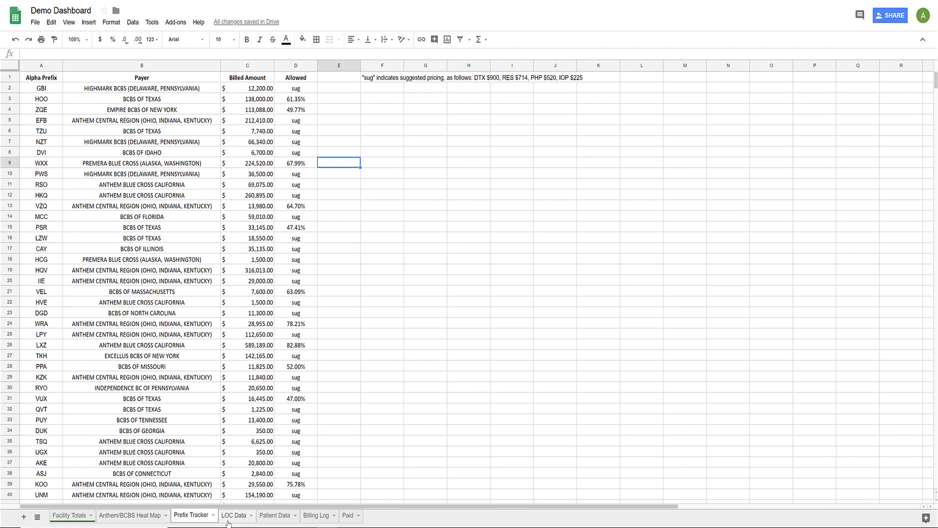
# Step: Open the LOC Data sheet and go through the Demo Facility Averages payer groups: Anthem, United, Aetna, Cigna and Other
pyautogui.click(228, 518)
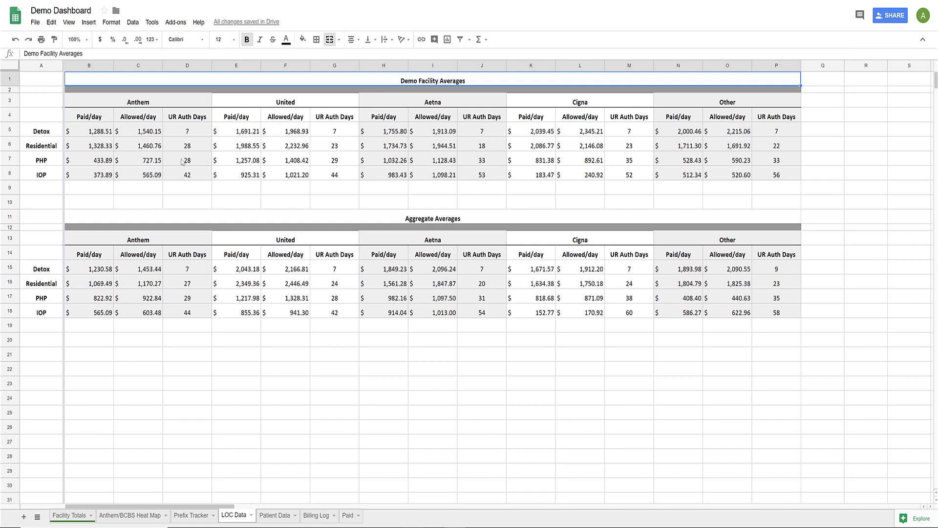
pyautogui.click(145, 103)
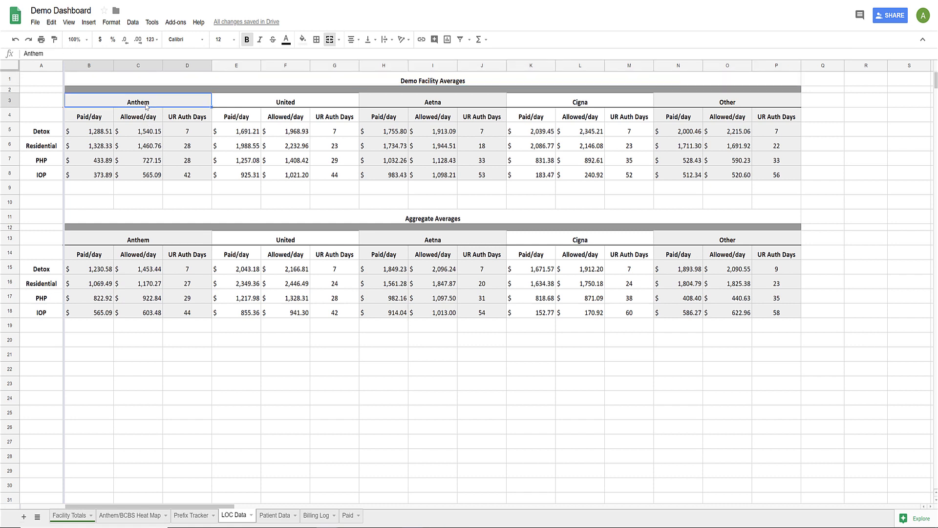
pyautogui.click(321, 106)
pyautogui.click(433, 110)
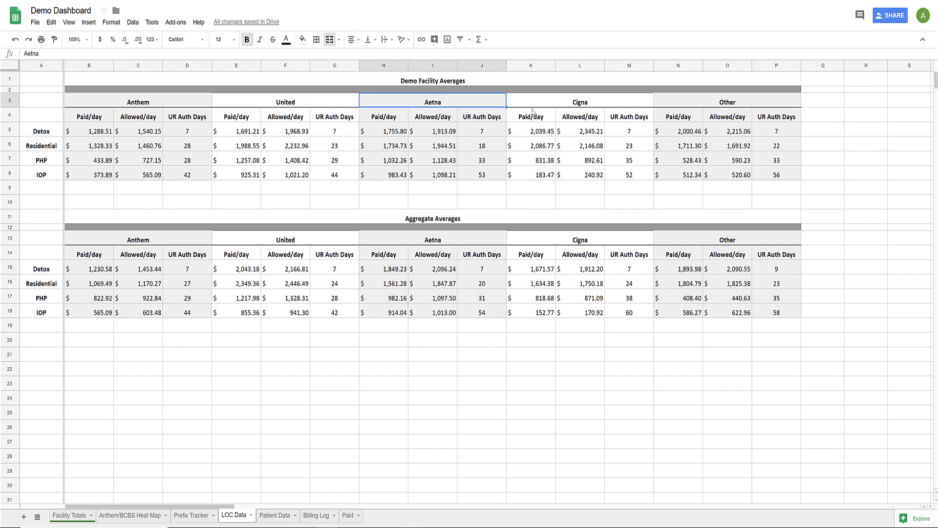
pyautogui.click(550, 104)
pyautogui.click(689, 101)
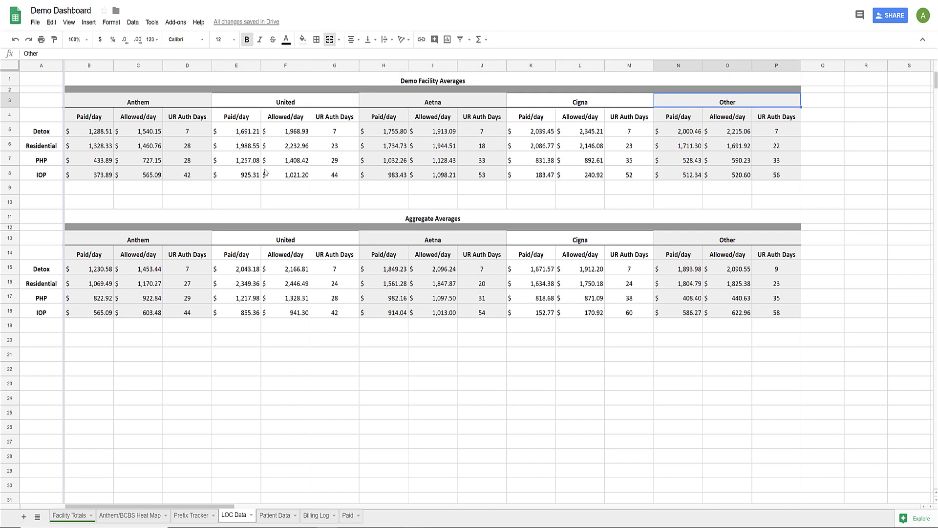
# Step: Go through the levels of care in the Demo Facility Averages: Detox, Residential, PHP and IOP
pyautogui.click(54, 135)
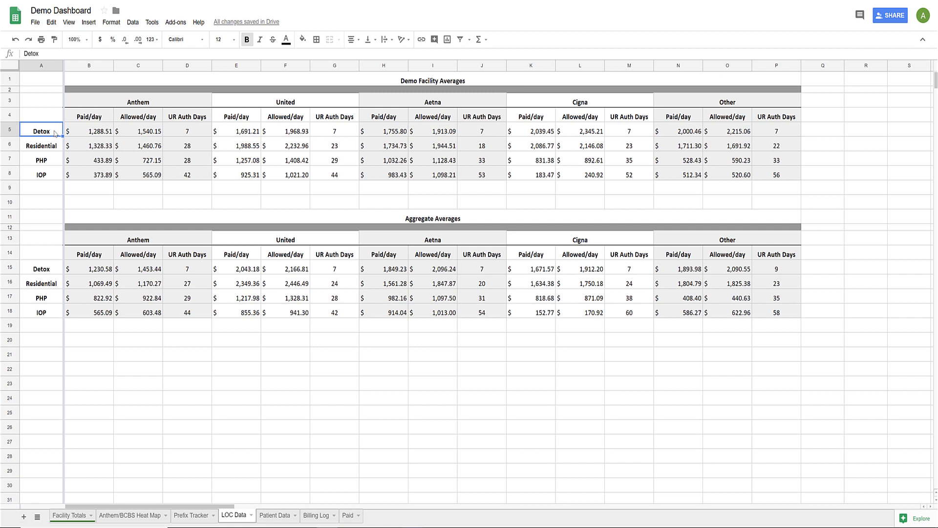
pyautogui.click(55, 147)
pyautogui.click(55, 160)
pyautogui.click(54, 178)
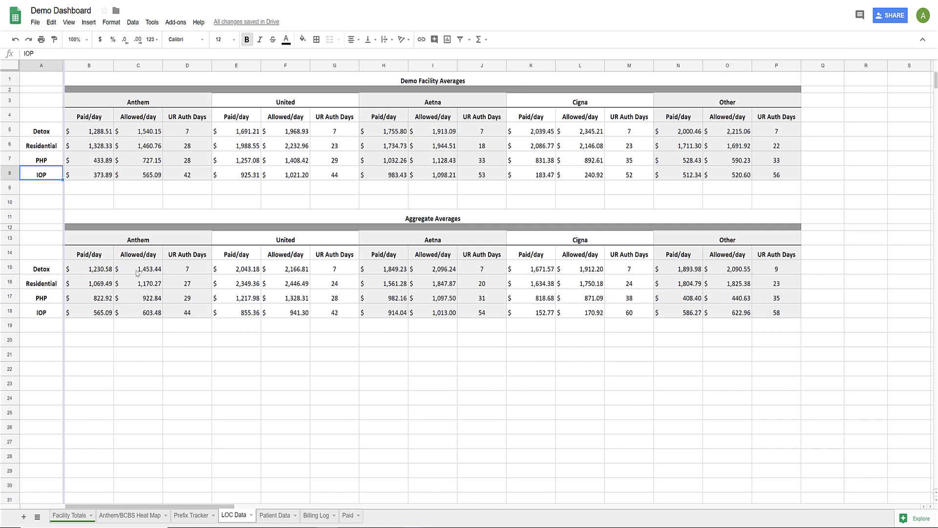
# Step: Inspect Anthem's Paid/day and Allowed/day averages for Detox in the Demo Facility Averages
pyautogui.click(104, 119)
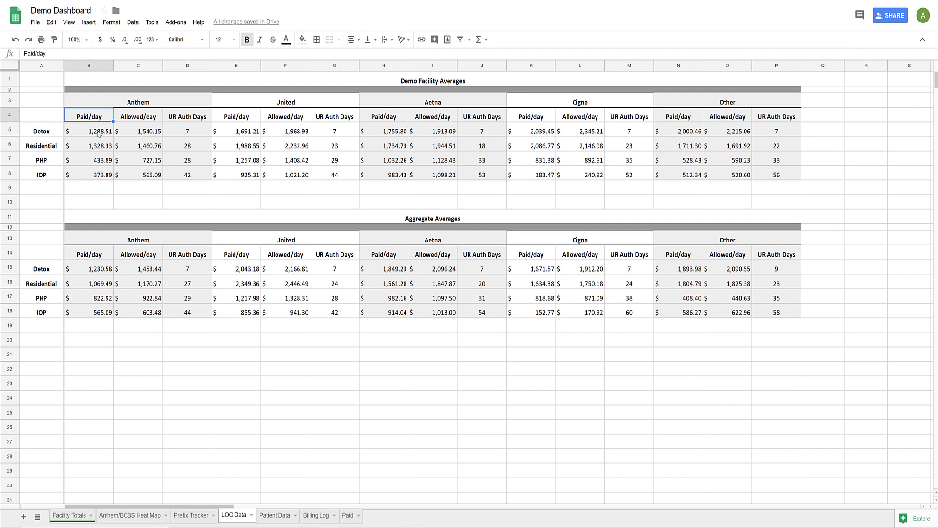
pyautogui.click(100, 135)
pyautogui.click(143, 117)
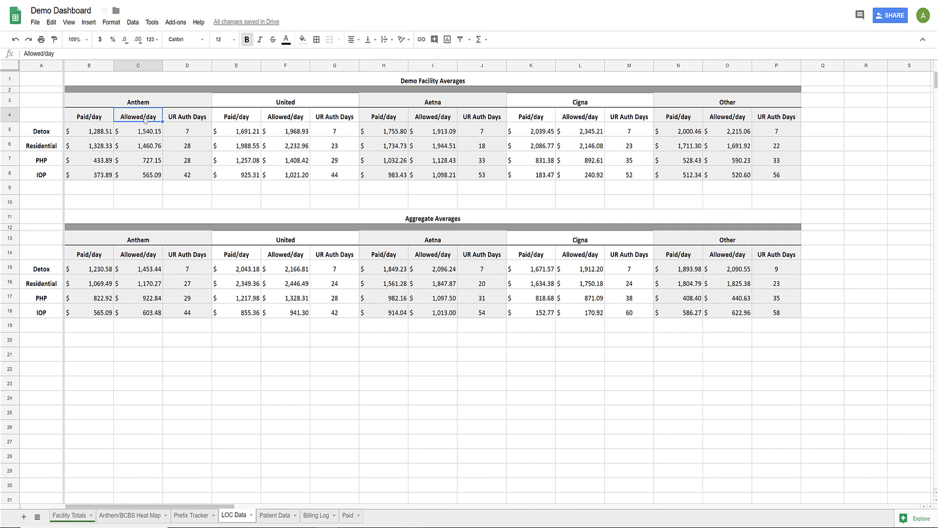
pyautogui.click(148, 131)
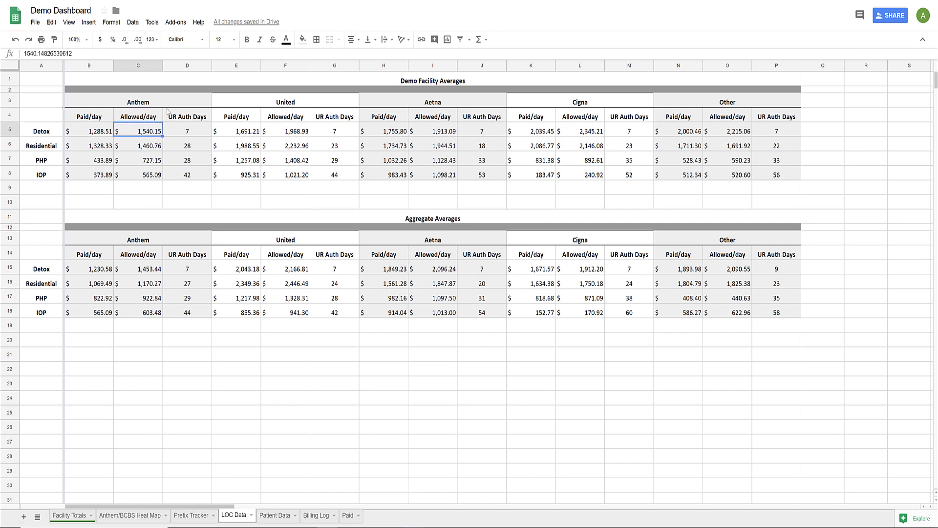
# Step: Inspect Anthem's UR Auth Days for Detox, Residential, PHP and IOP in the Demo Facility Averages
pyautogui.click(191, 132)
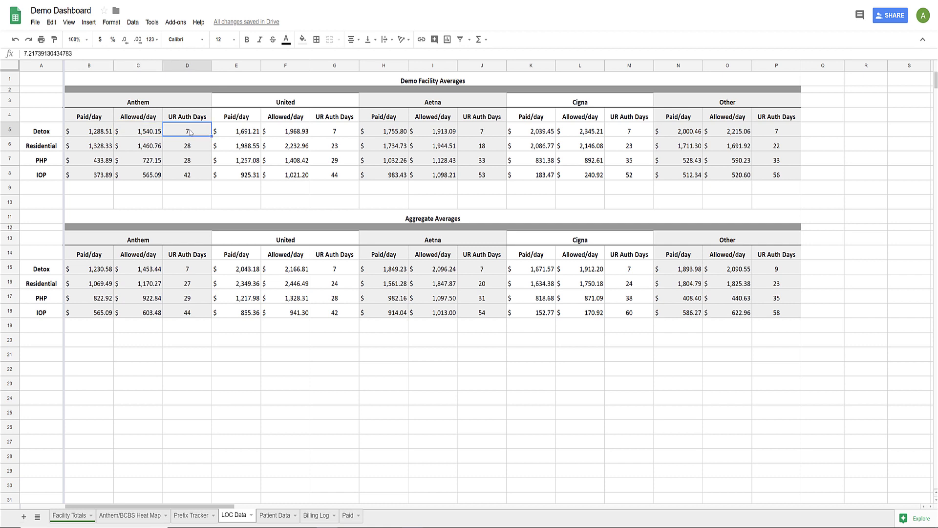
pyautogui.click(195, 145)
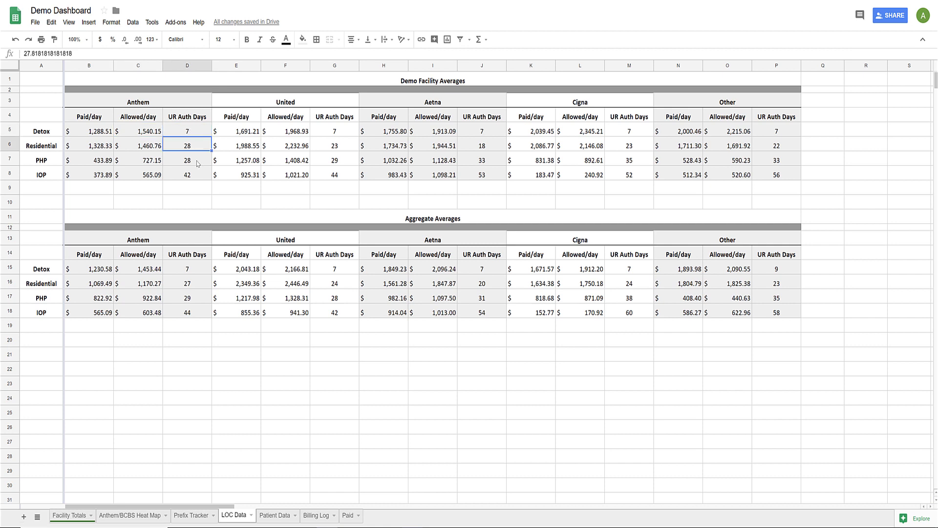
pyautogui.click(205, 132)
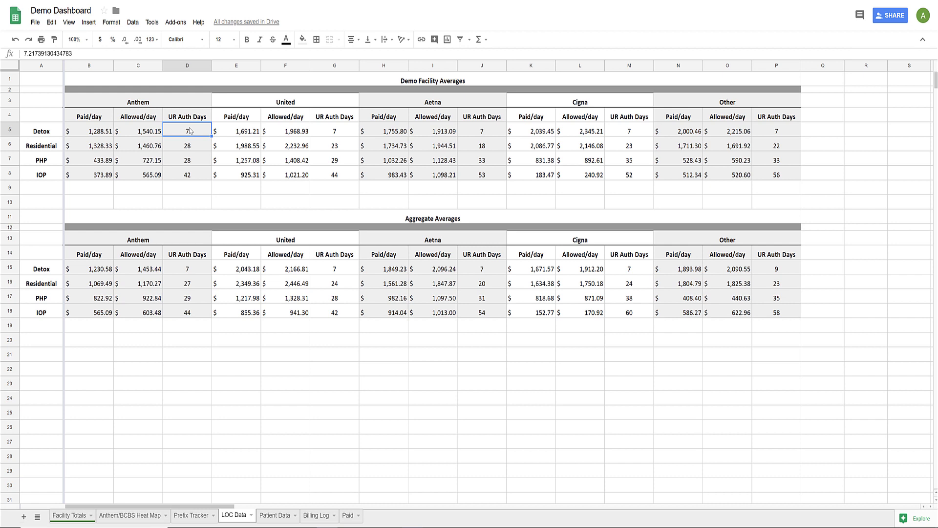
pyautogui.click(193, 146)
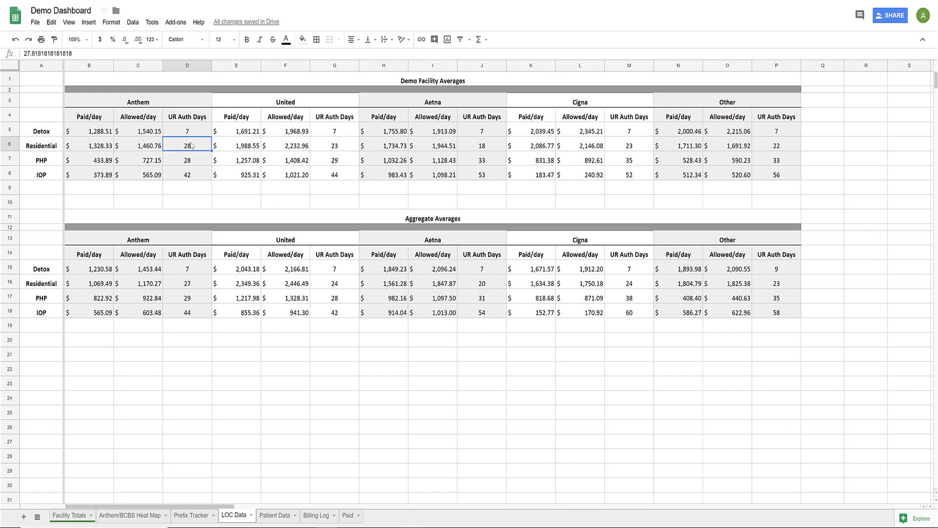
pyautogui.click(196, 175)
pyautogui.click(196, 165)
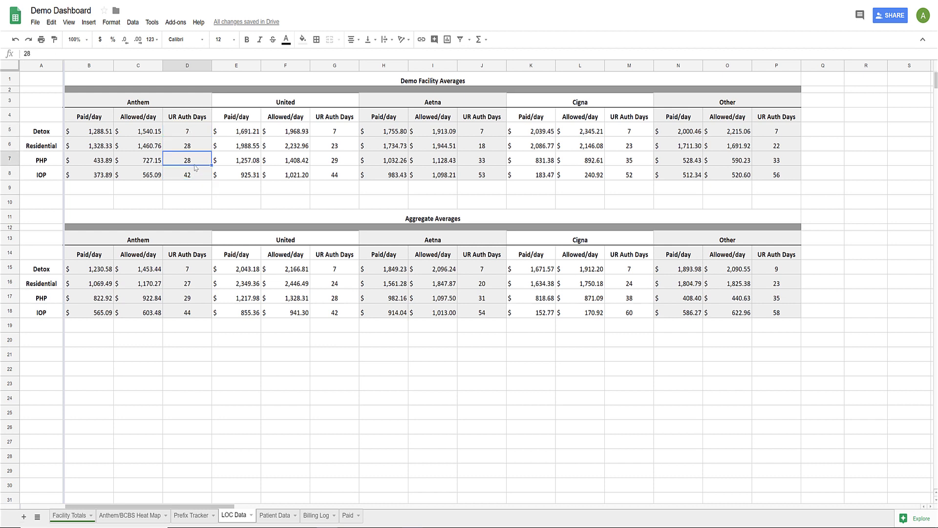
pyautogui.click(196, 176)
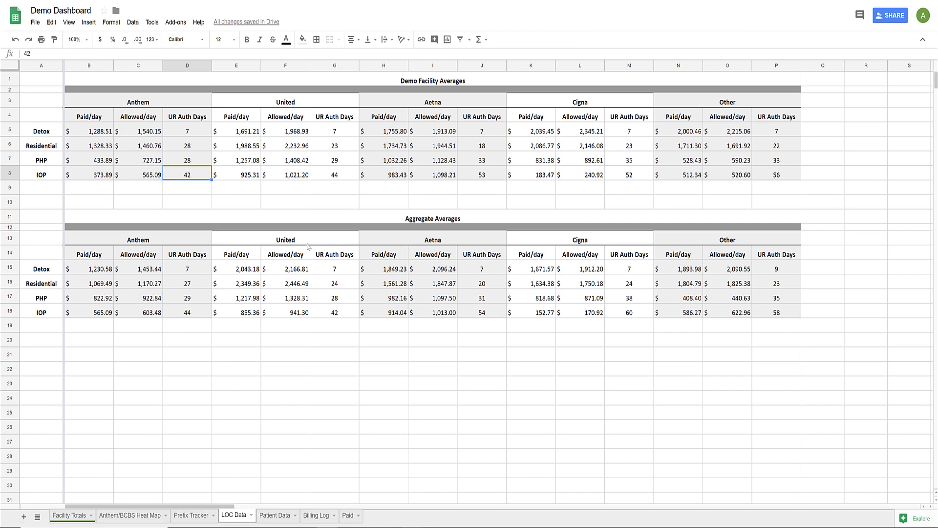
pyautogui.press('Up')
pyautogui.press('Up')
pyautogui.press('Up')
pyautogui.press('Up')
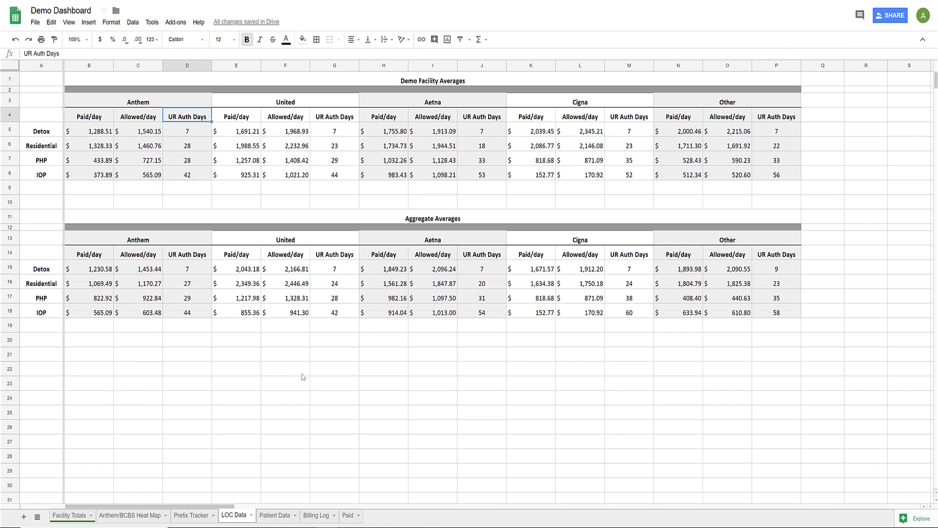
# Step: Open the Patient Data sheet and review the Adjudicated Claims, Total Paid, Ded/Co and Patient Responsibility columns
pyautogui.click(274, 519)
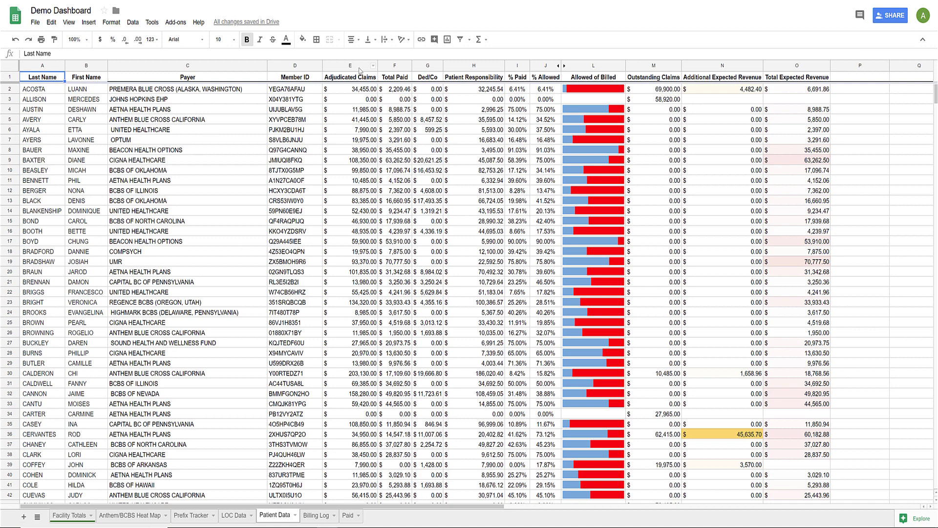
pyautogui.click(359, 70)
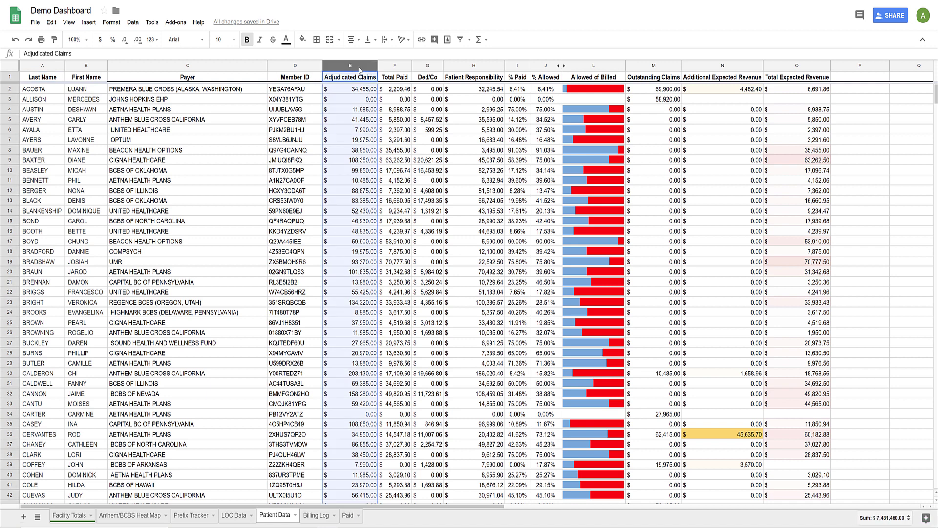
pyautogui.click(386, 63)
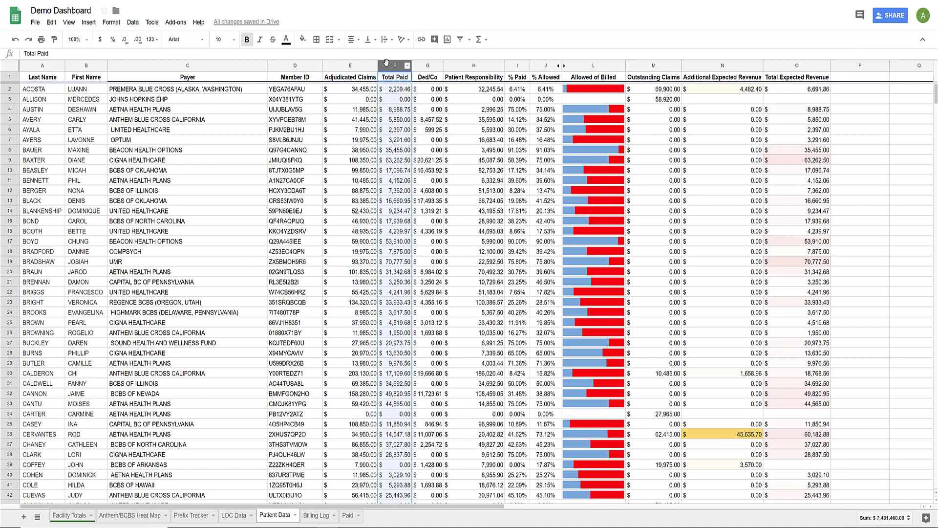
pyautogui.click(421, 67)
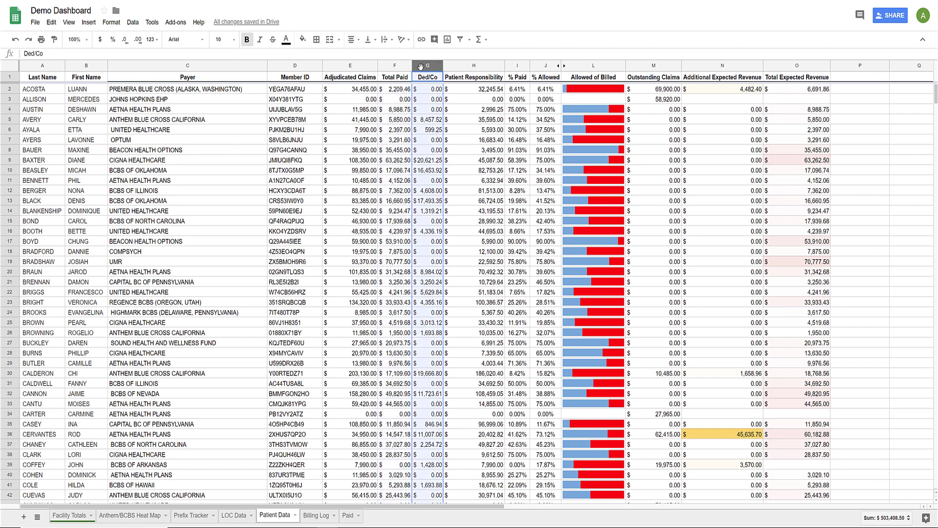
pyautogui.click(462, 66)
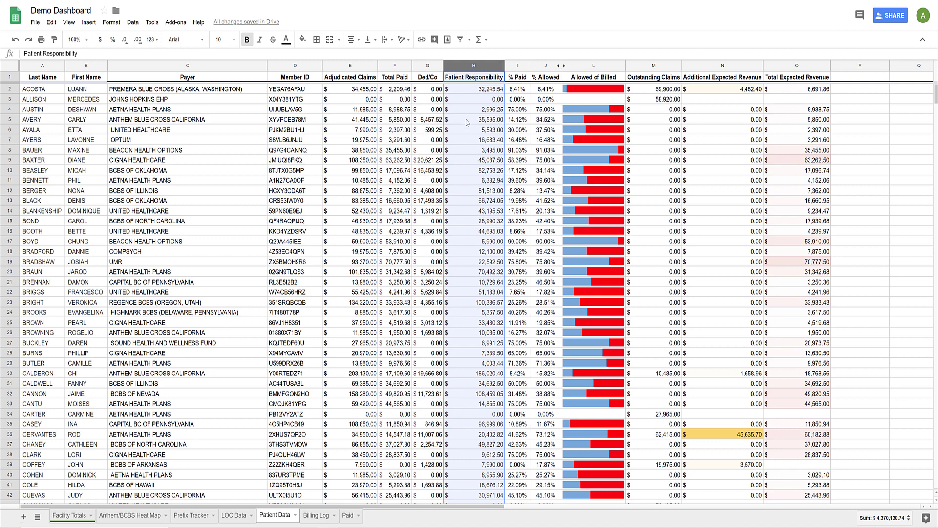
# Step: Review the % Paid, % Allowed and Allowed of Billed columns in the patient data
pyautogui.click(517, 68)
pyautogui.click(546, 66)
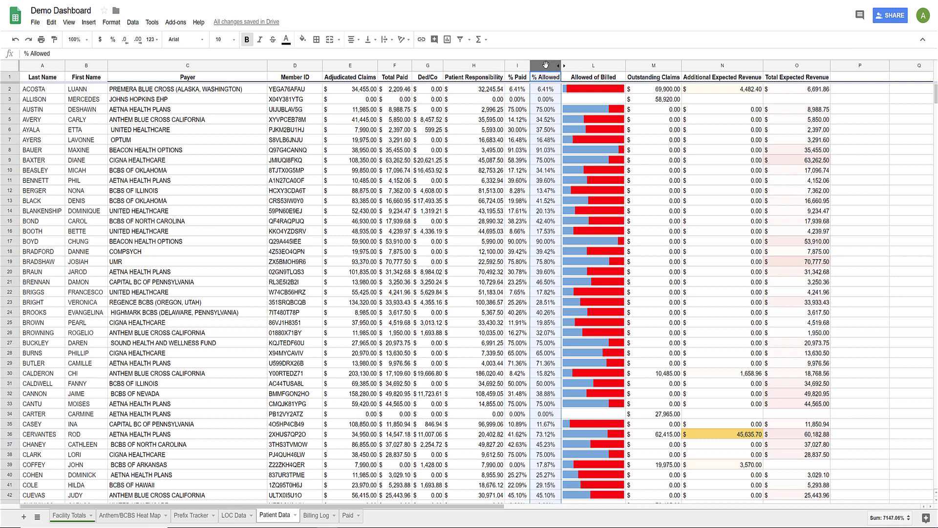
pyautogui.click(582, 71)
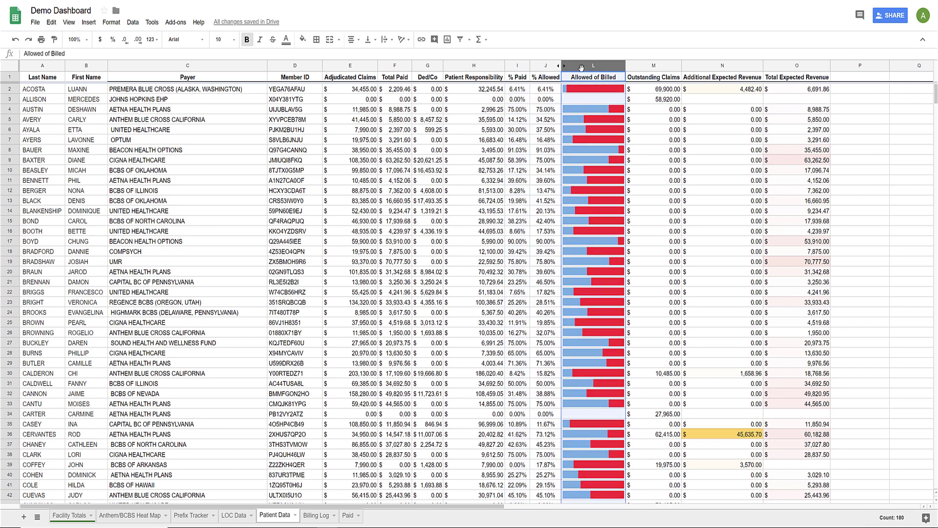
# Step: Review the Outstanding Claims column and inspect cells under Additional Expected Revenue and Total Expected Revenue
pyautogui.click(664, 67)
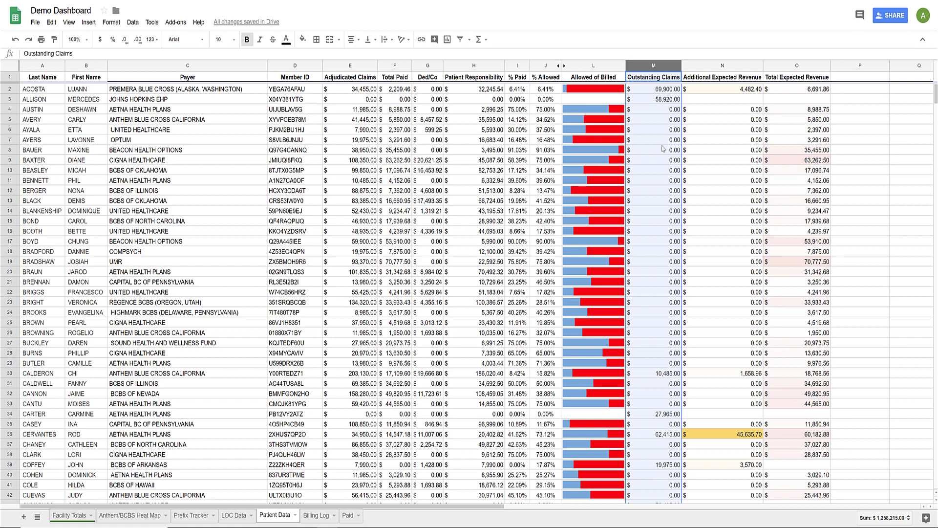
pyautogui.scroll(-1, 663, 153)
pyautogui.scroll(1, 663, 157)
pyautogui.click(719, 111)
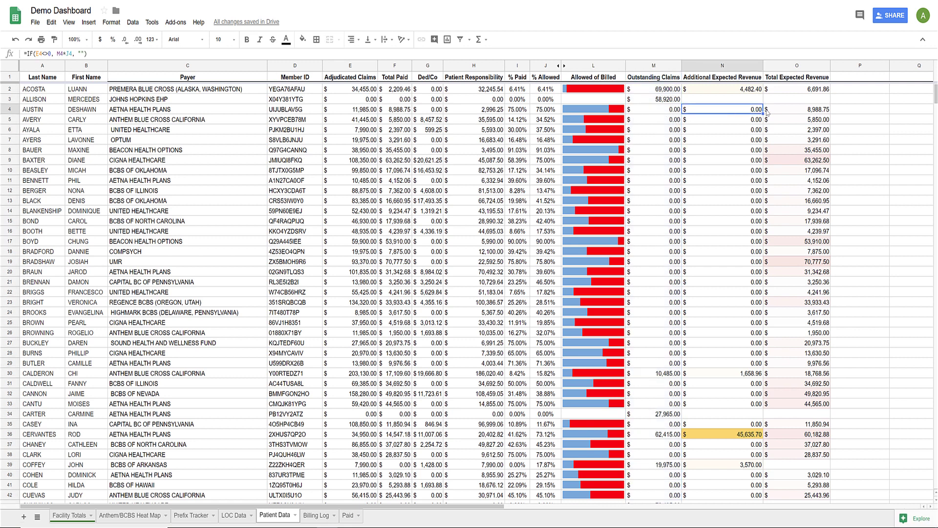
pyautogui.click(803, 92)
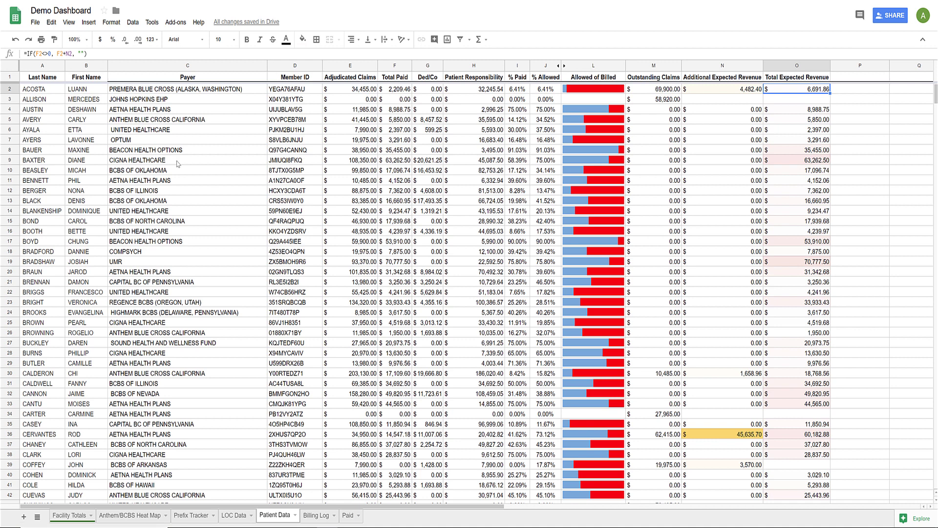
# Step: Sort the Patient Data sheet by % Allowed in descending (Z → A) order and look through the sorted rows
pyautogui.rightClick(542, 65)
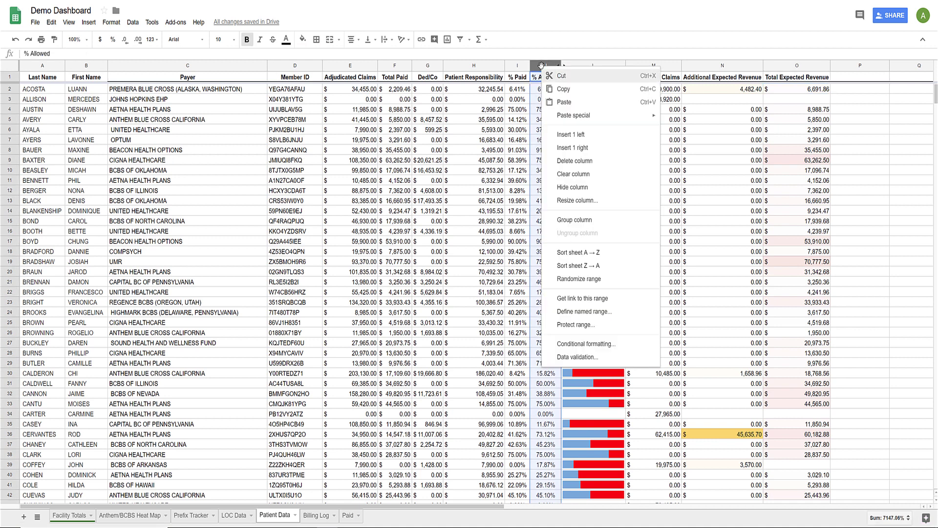
pyautogui.click(597, 267)
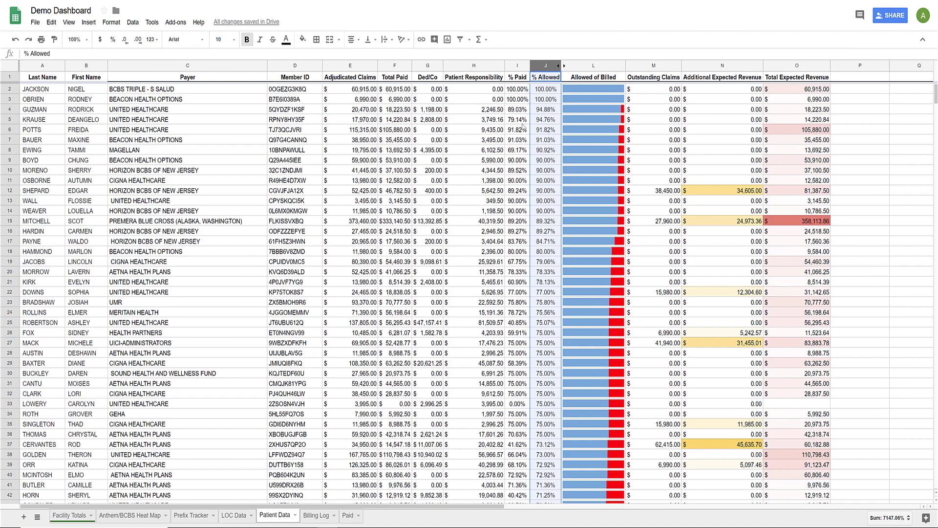
pyautogui.scroll(-3, 382, 287)
pyautogui.scroll(-9, 382, 288)
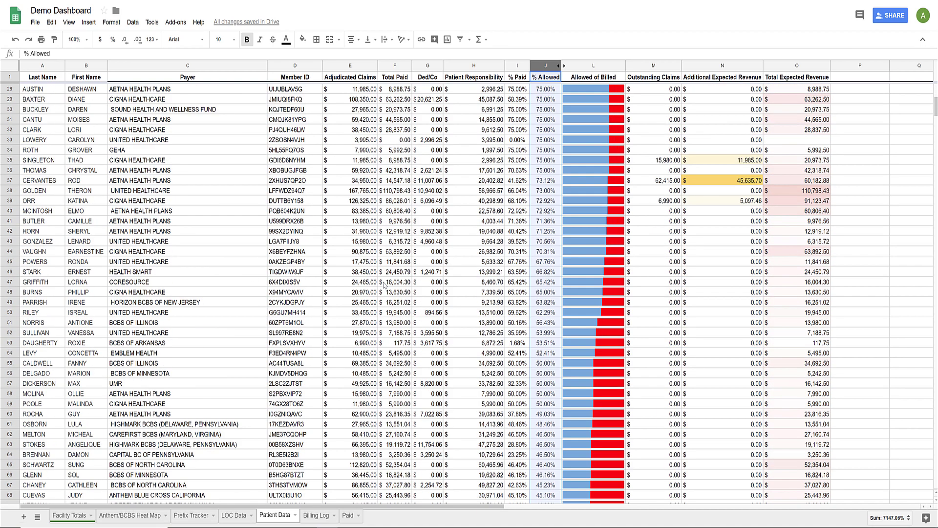
# Step: Look through more Patient Data rows sorted by % Allowed, return to the first rows and select the Total Paid cell in row 24
pyautogui.scroll(-4, 384, 289)
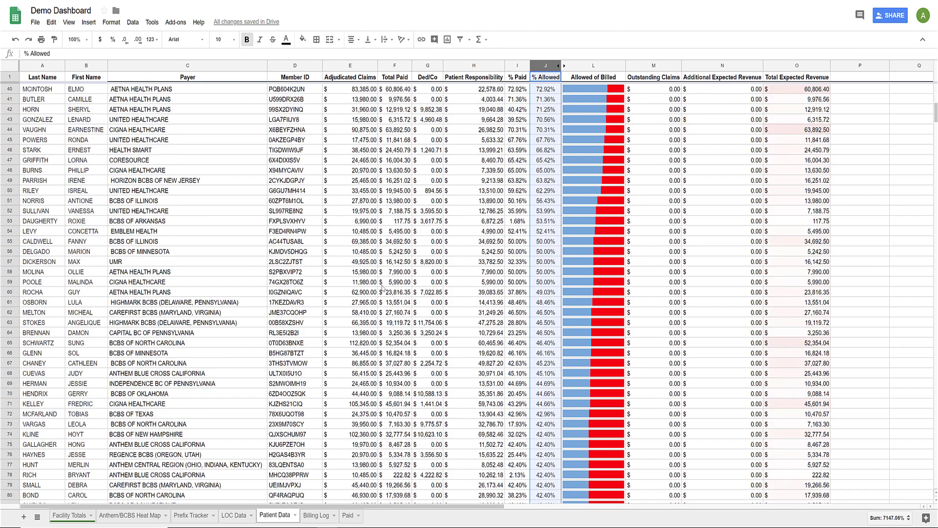
pyautogui.scroll(-4, 383, 292)
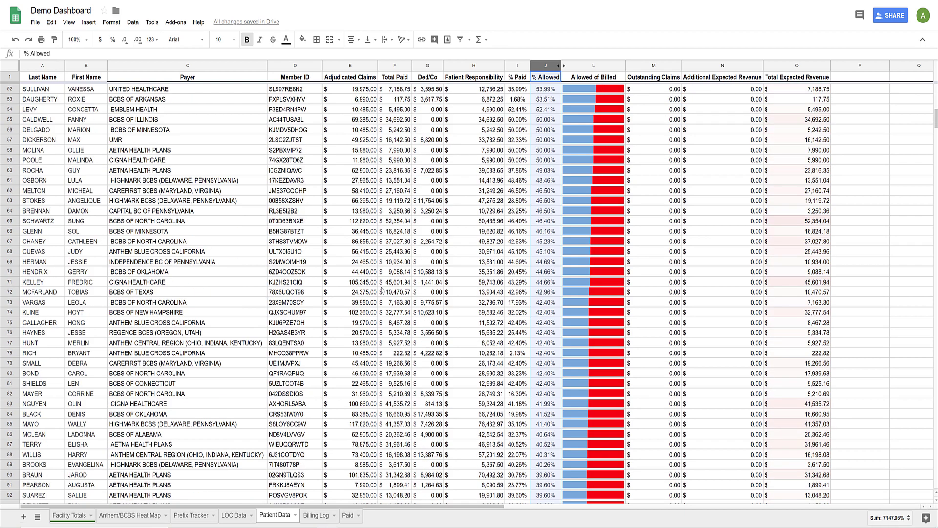
pyautogui.scroll(14, 384, 291)
pyautogui.scroll(5, 386, 287)
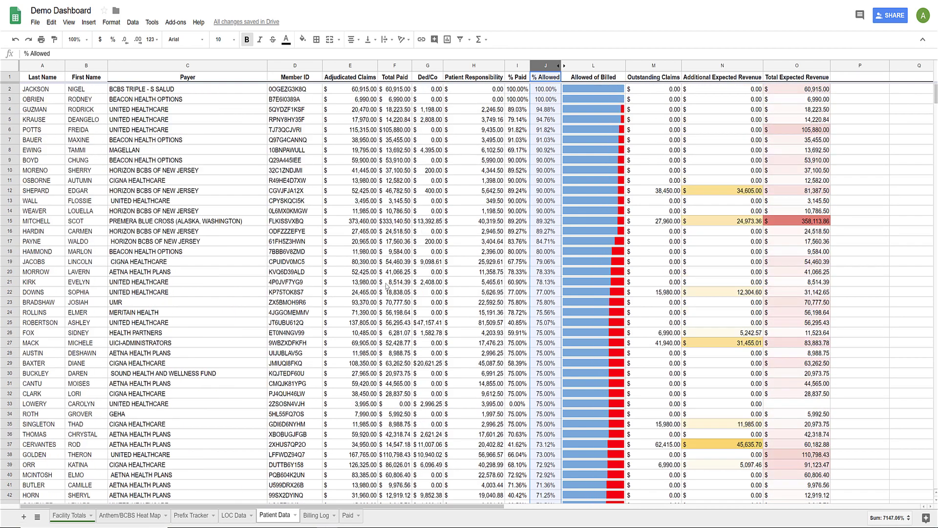
pyautogui.click(389, 313)
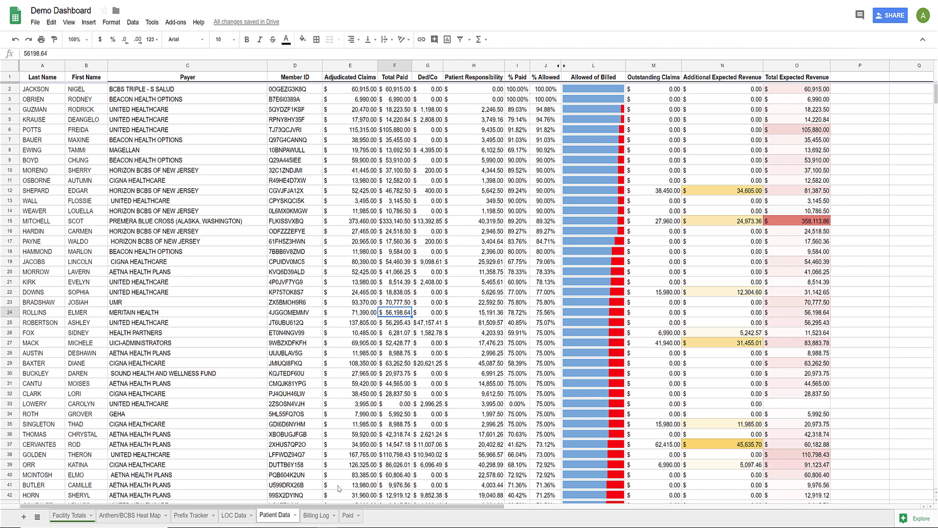
# Step: Open the Billing Log sheet and review the Days Unpaid and Claim Status columns through about row 100
pyautogui.click(317, 516)
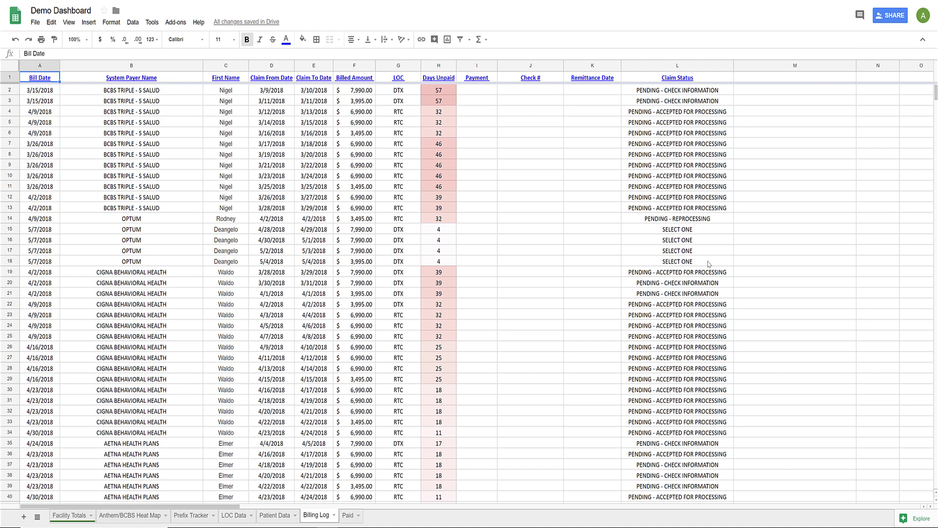
pyautogui.scroll(-2, 673, 276)
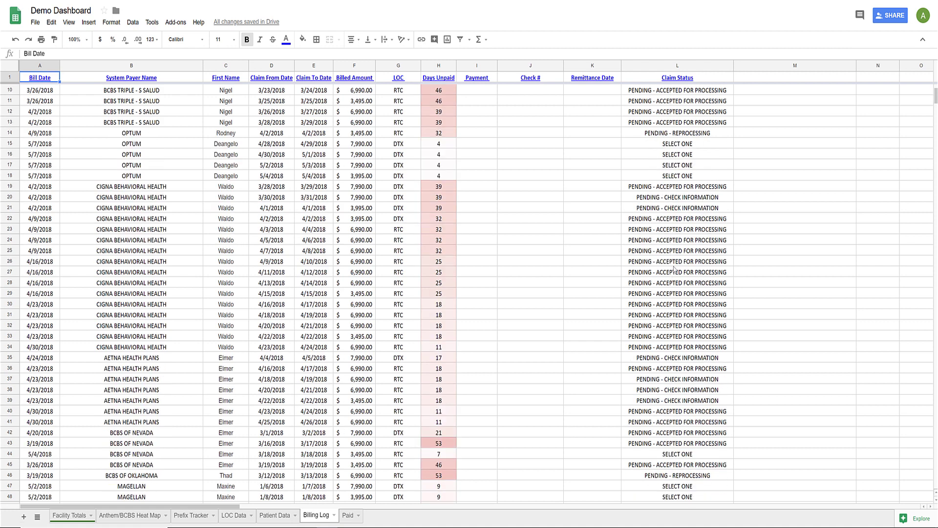
pyautogui.scroll(-3, 672, 269)
pyautogui.scroll(-8, 676, 258)
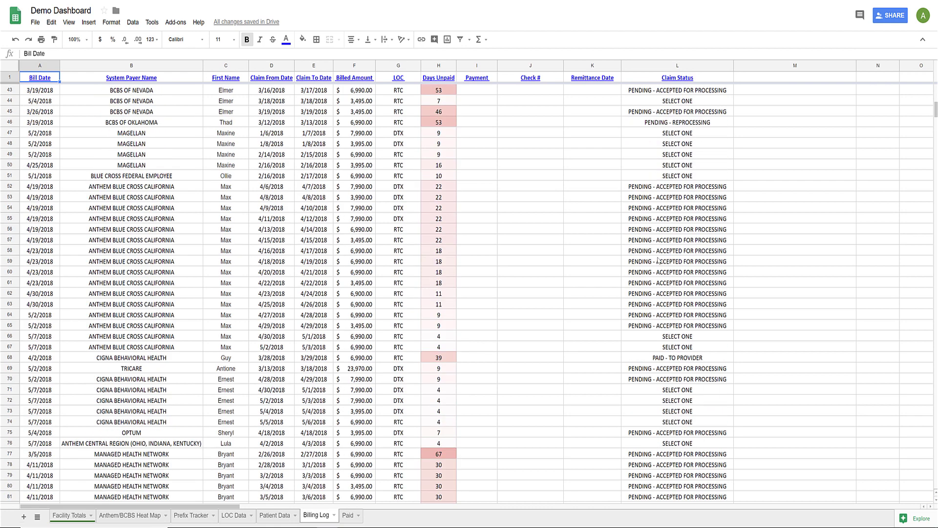
pyautogui.scroll(-3, 659, 260)
pyautogui.scroll(-5, 658, 259)
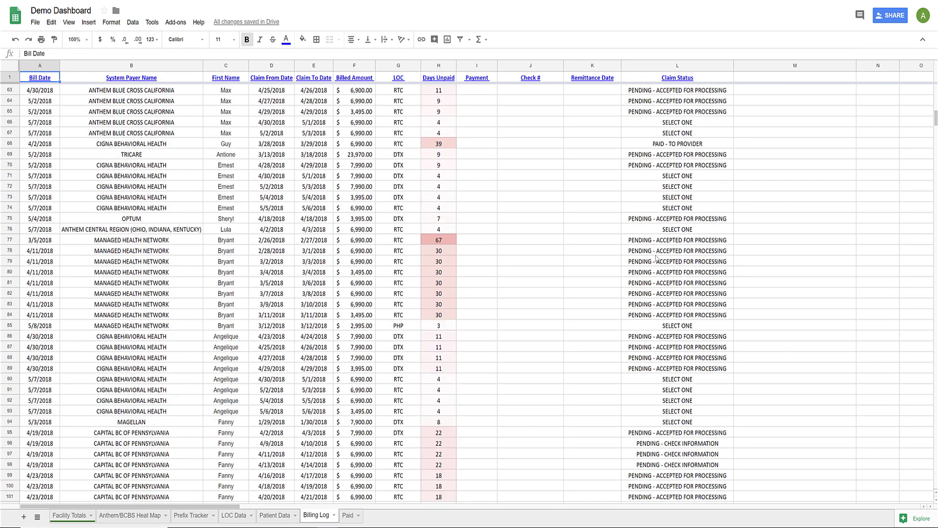
pyautogui.scroll(8, 661, 255)
pyautogui.scroll(12, 660, 255)
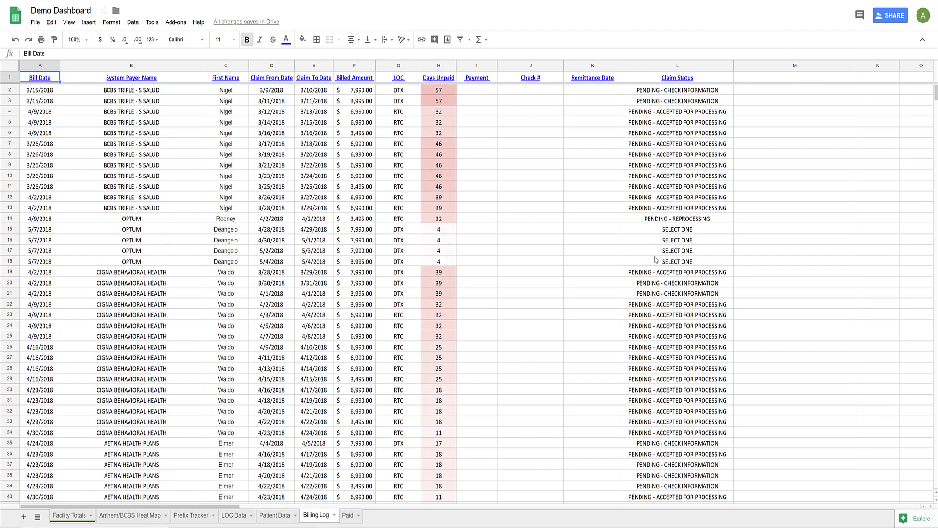
# Step: Examine the Billing Log claim statuses again, down to about row 120, and return to the first row
pyautogui.scroll(-7, 650, 264)
pyautogui.scroll(-9, 650, 264)
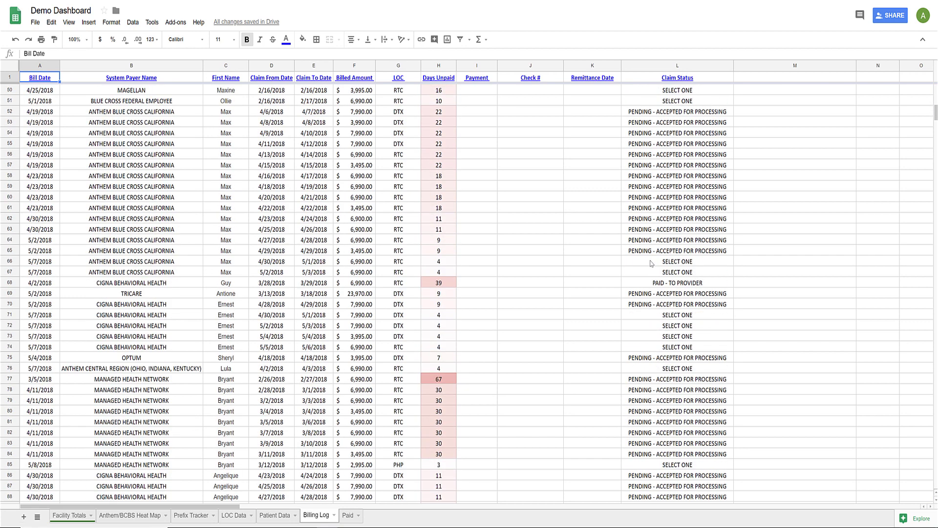
pyautogui.scroll(-9, 651, 264)
pyautogui.scroll(-3, 656, 256)
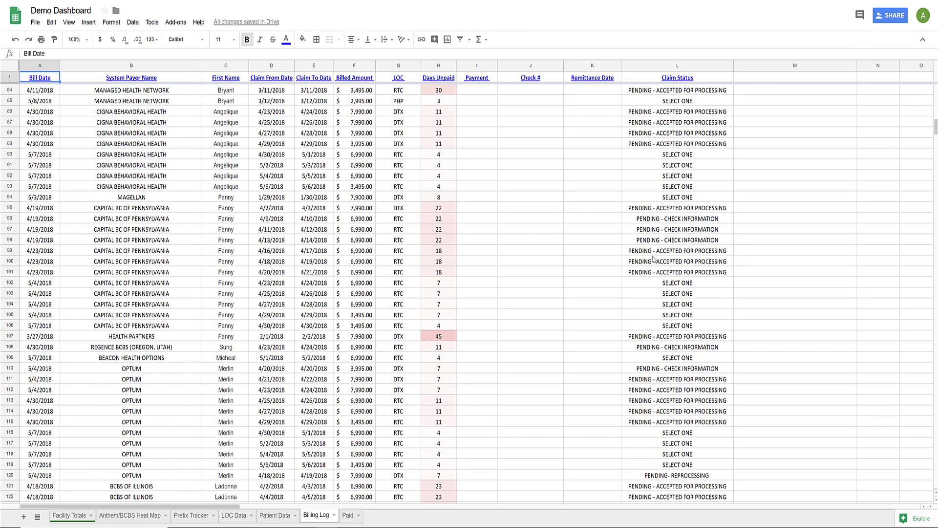
pyautogui.scroll(20, 653, 259)
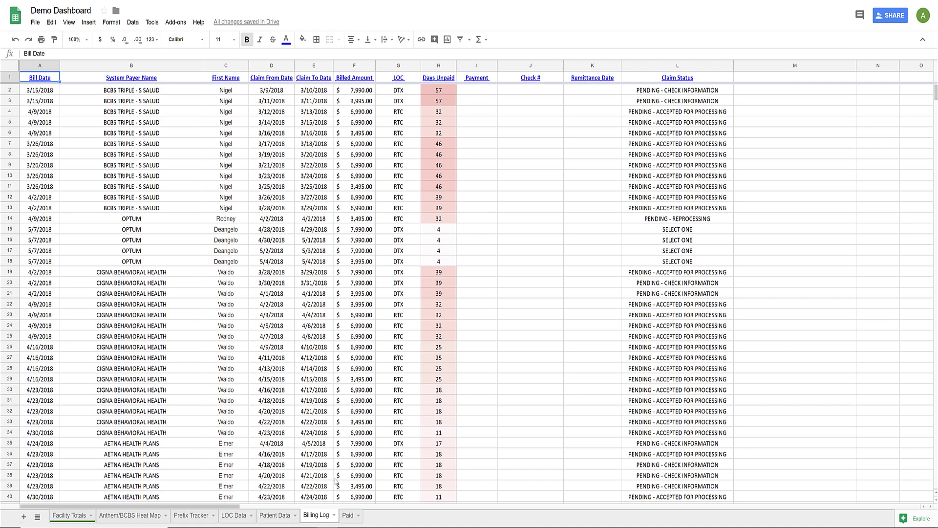
# Step: Review the Paid - To Subscriber and Paid - Charges Applied to Deductible statuses on the Paid sheet, and compare the sheet with the Billing Log
pyautogui.click(348, 516)
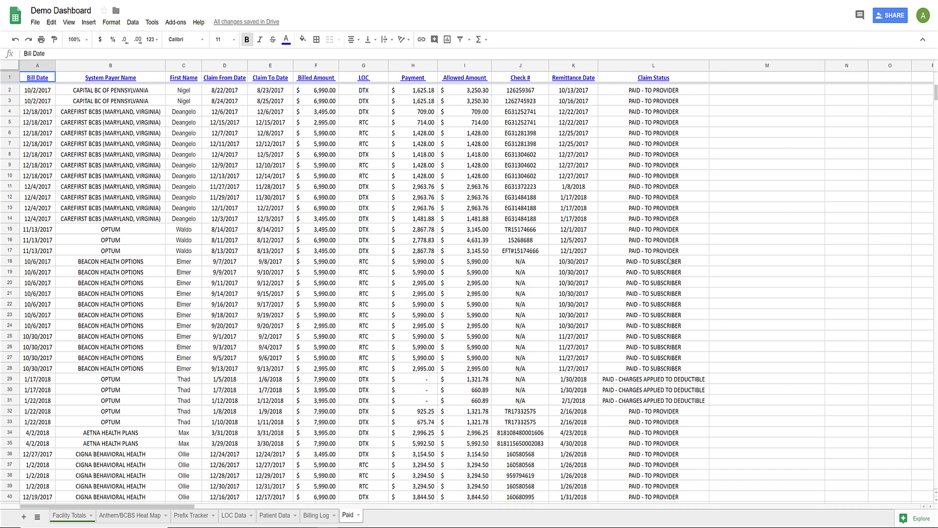
pyautogui.moveTo(668, 261); pyautogui.dragTo(656, 369)
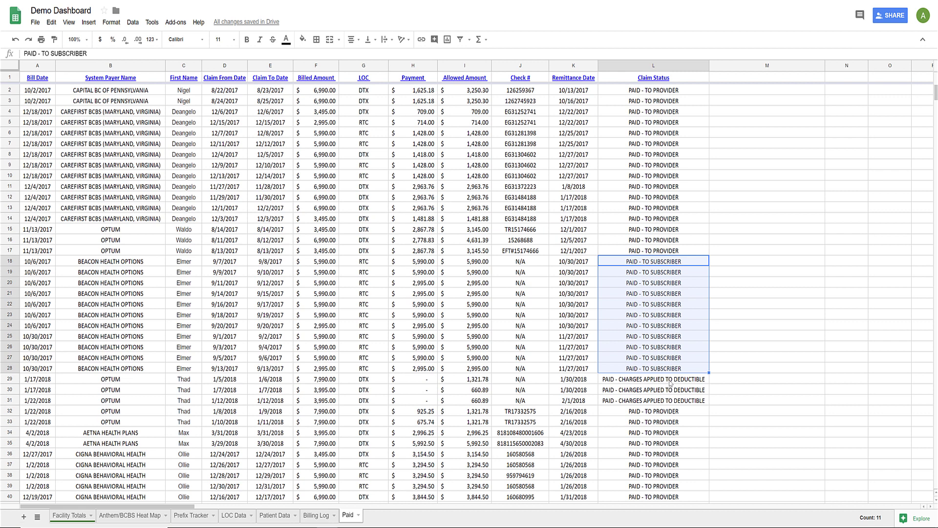
pyautogui.moveTo(672, 382); pyautogui.dragTo(672, 402)
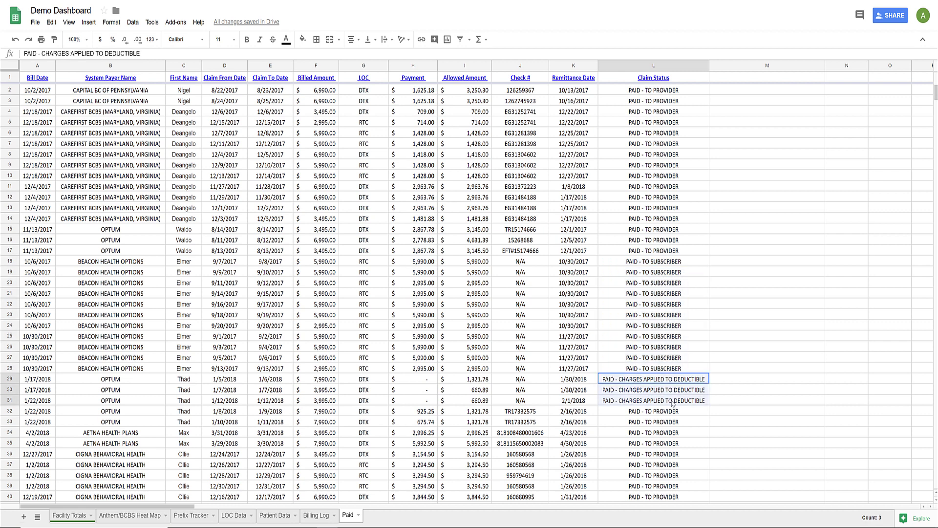
pyautogui.scroll(-10, 673, 402)
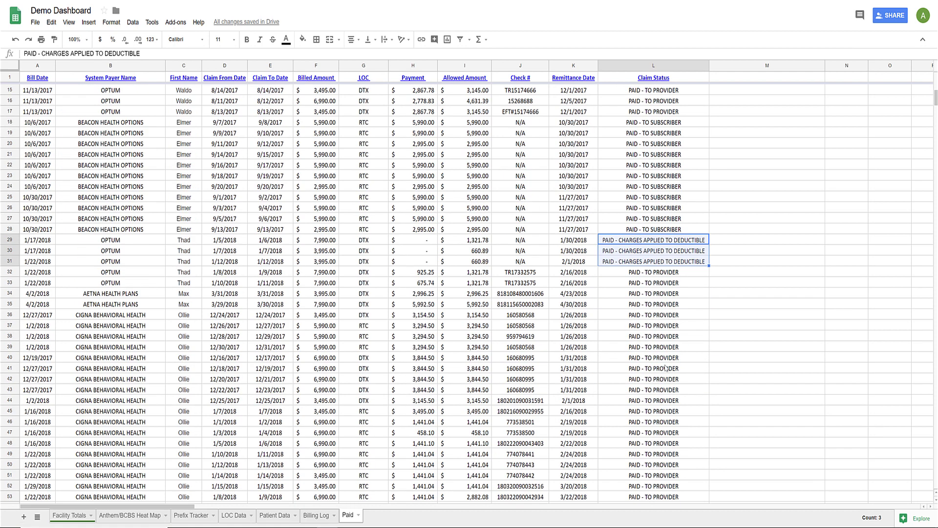
pyautogui.scroll(10, 677, 362)
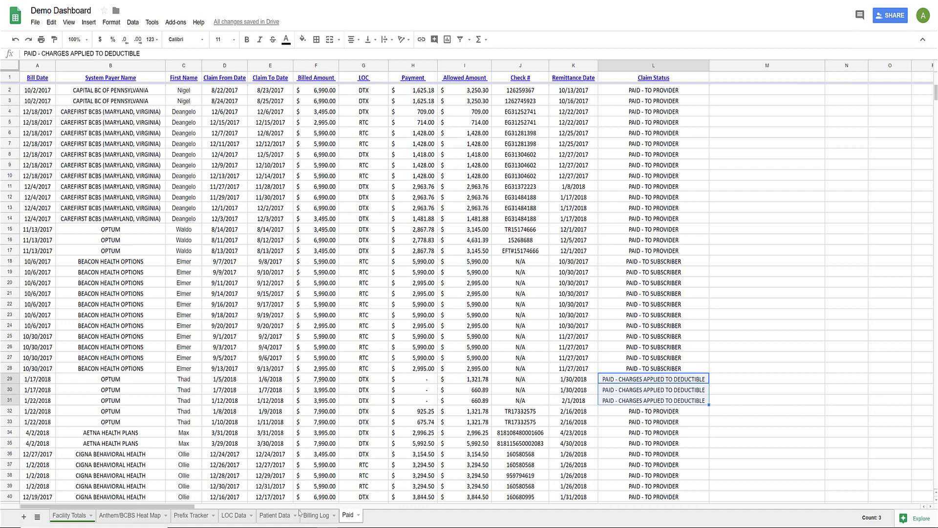
pyautogui.click(316, 516)
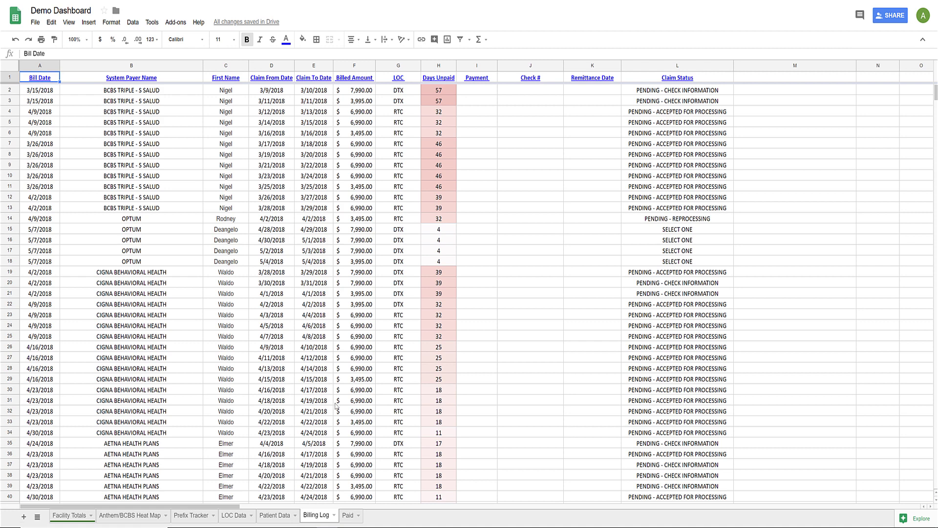
pyautogui.click(347, 515)
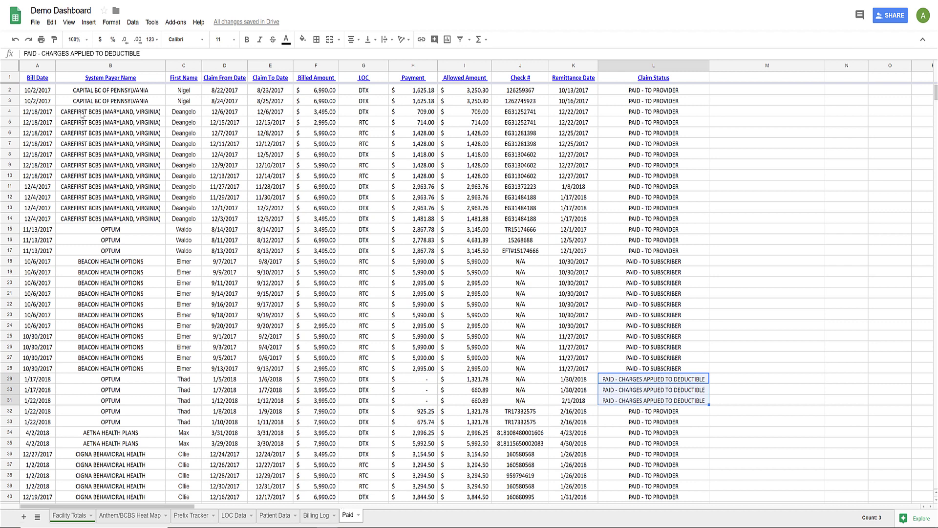
# Step: View the file formats available for downloading the spreadsheet without exporting it, and return to the Facility Totals sheet
pyautogui.click(36, 20)
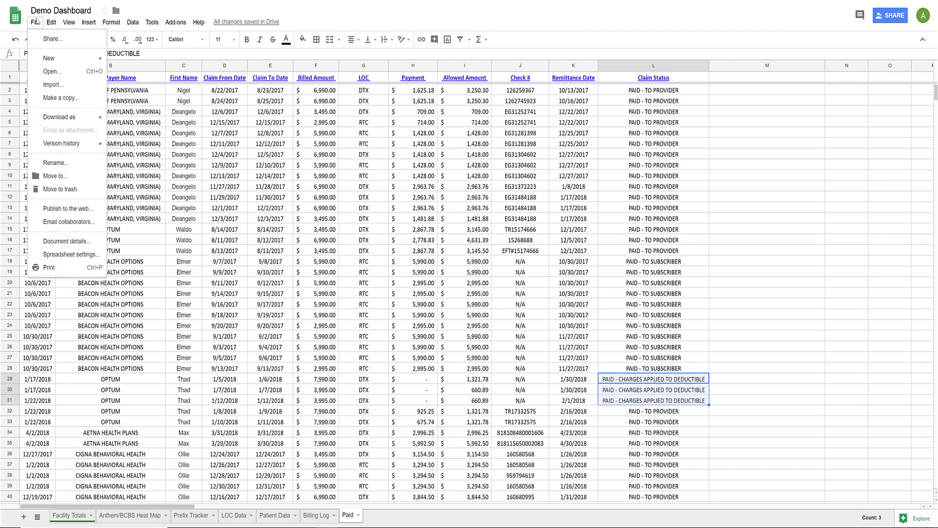
pyautogui.moveTo(89, 123)
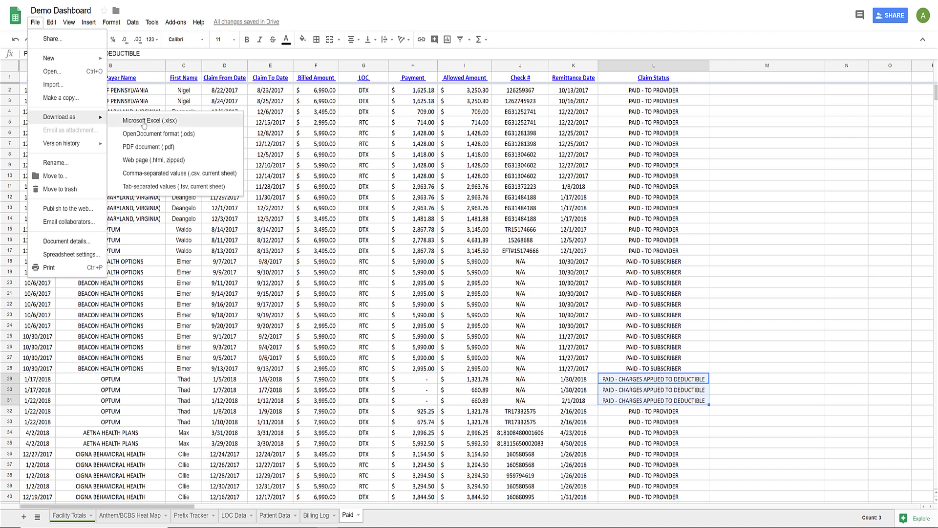
pyautogui.click(521, 132)
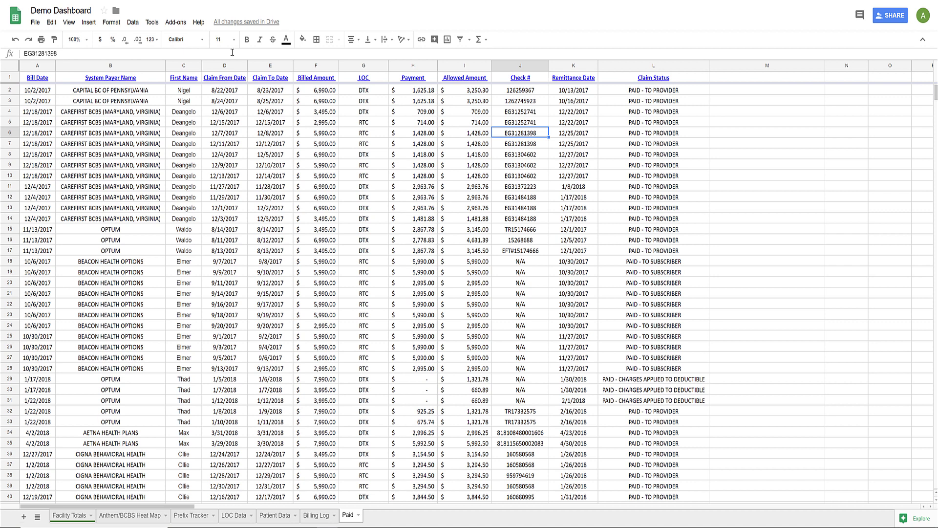
pyautogui.click(35, 22)
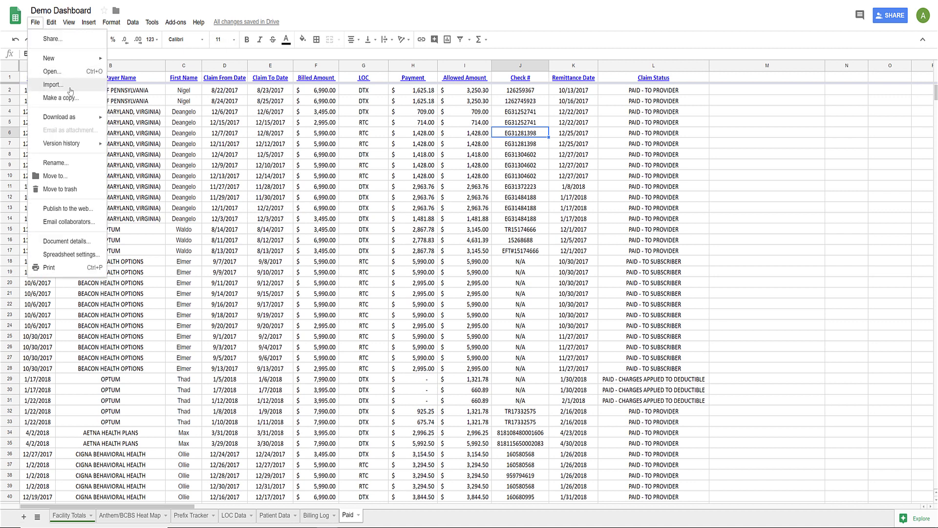
pyautogui.moveTo(99, 121)
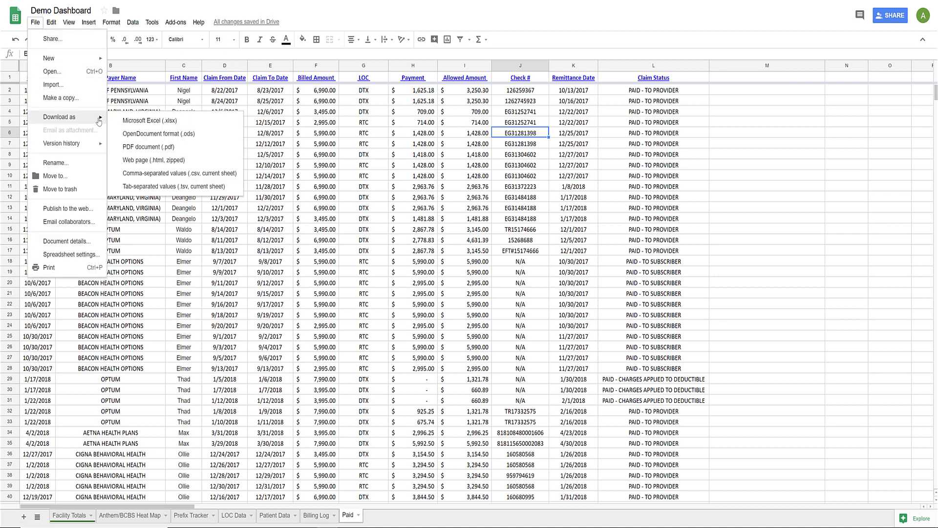
pyautogui.click(316, 101)
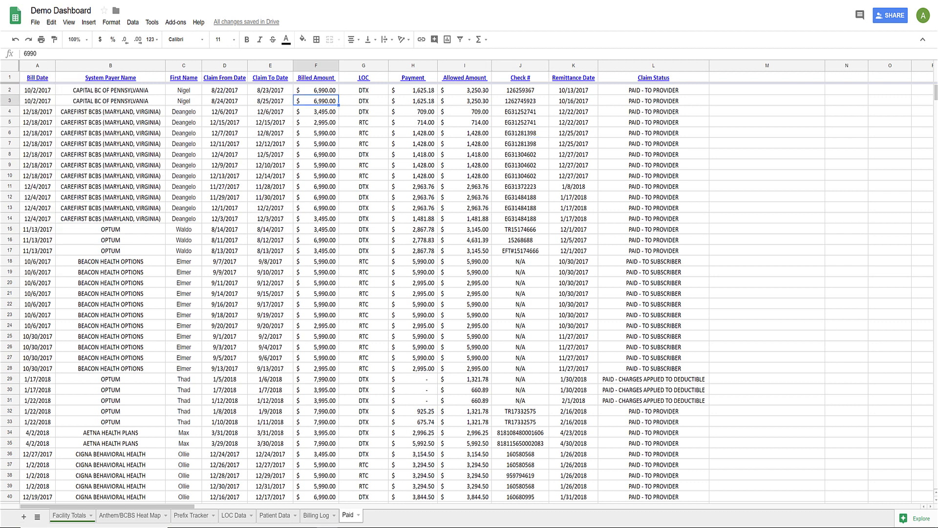
pyautogui.click(73, 516)
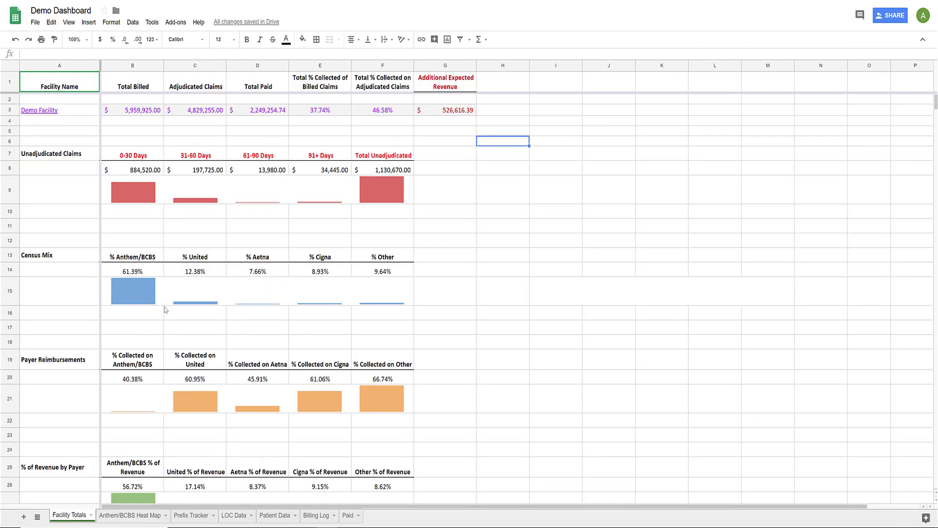